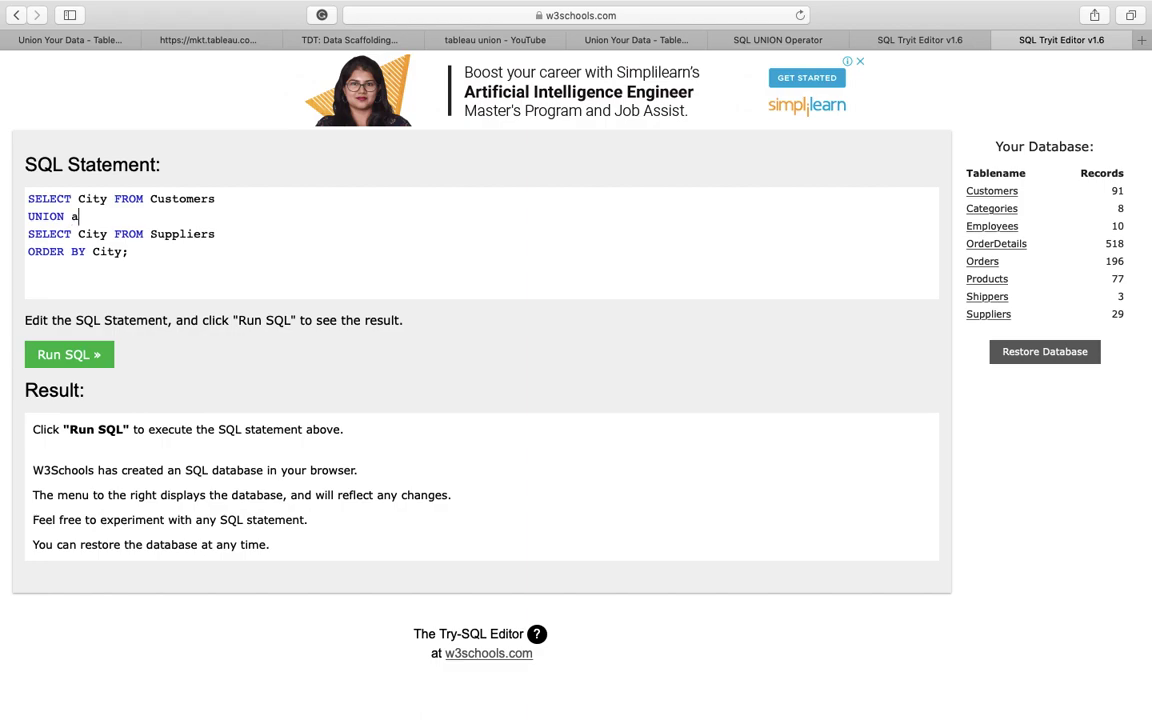
# Run the UNION ALL query on the Customers and Suppliers cities and highlight the repeated London rows in the result
pyautogui.click(68, 356)
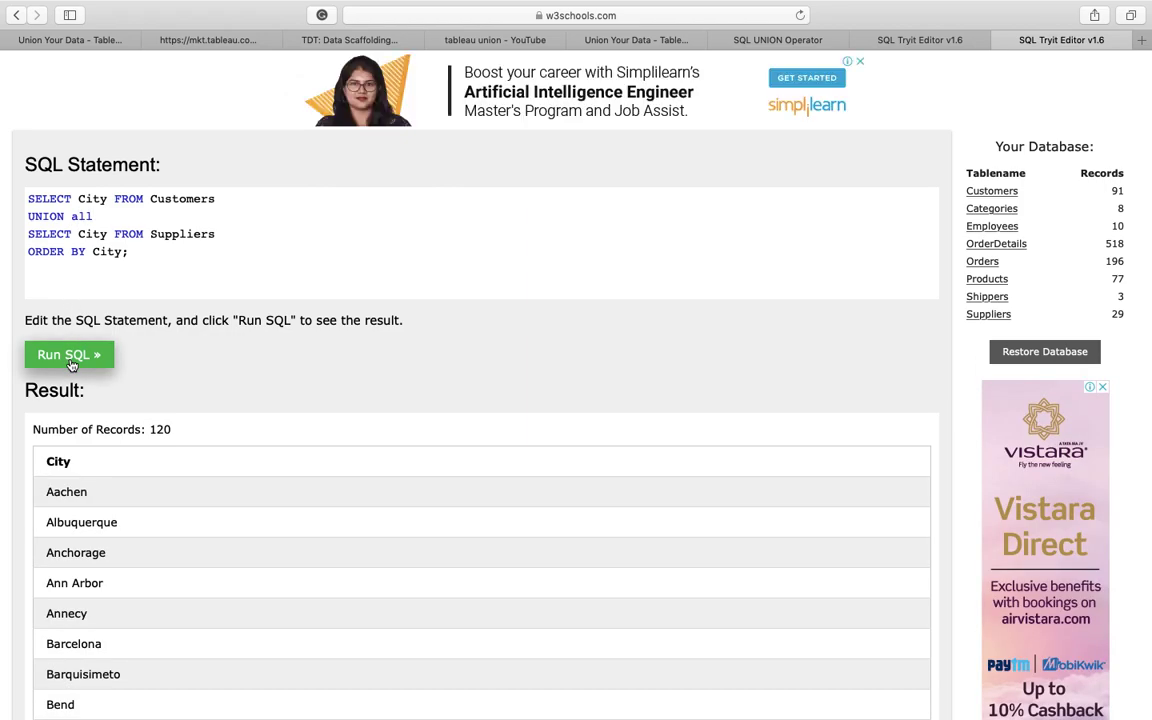
pyautogui.scroll(-10, 118, 607)
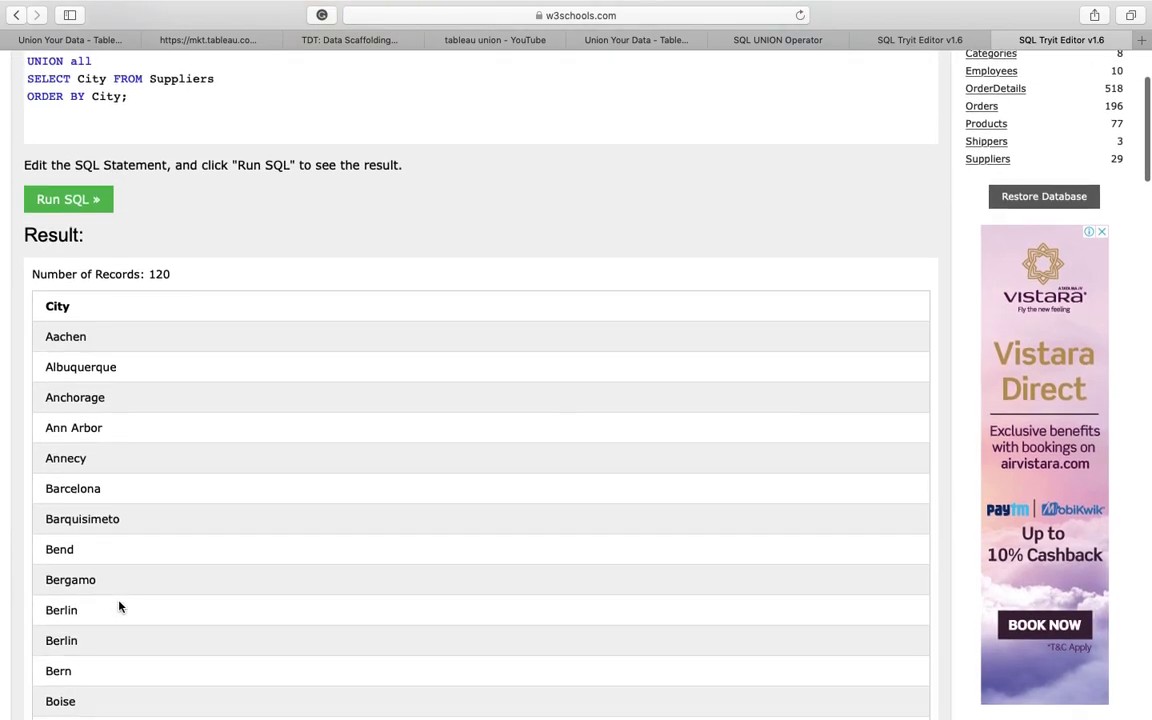
pyautogui.scroll(-10, 118, 607)
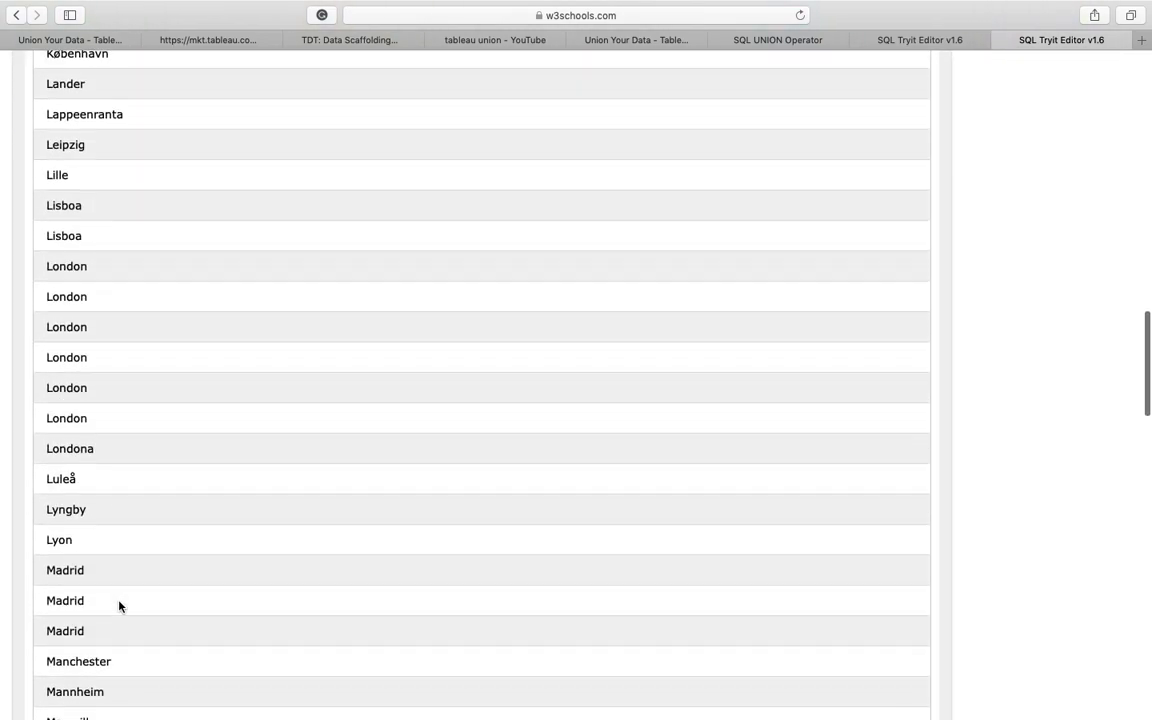
pyautogui.scroll(-1, 118, 606)
pyautogui.moveTo(98, 396); pyautogui.dragTo(47, 233)
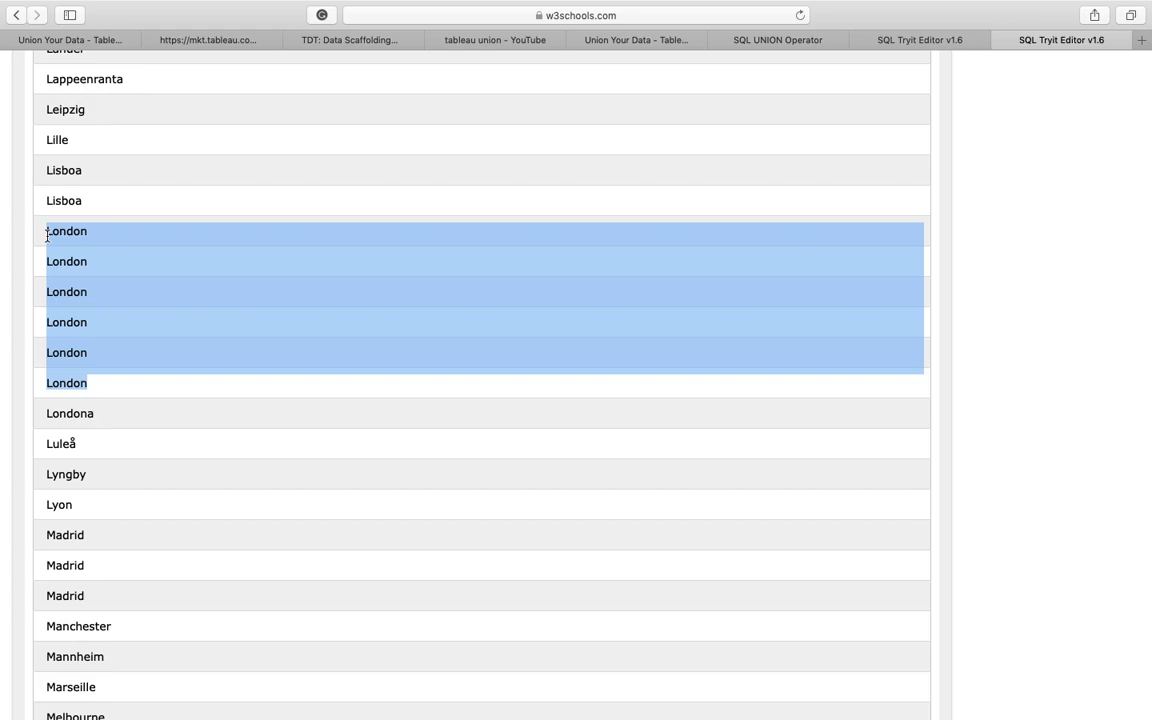
# Change UNION ALL to plain UNION, run the query again and check the London entry in the result
pyautogui.scroll(20, 50, 235)
pyautogui.click(105, 222)
pyautogui.press('BackSpace')
pyautogui.press('BackSpace')
pyautogui.press('BackSpace')
pyautogui.press('BackSpace')
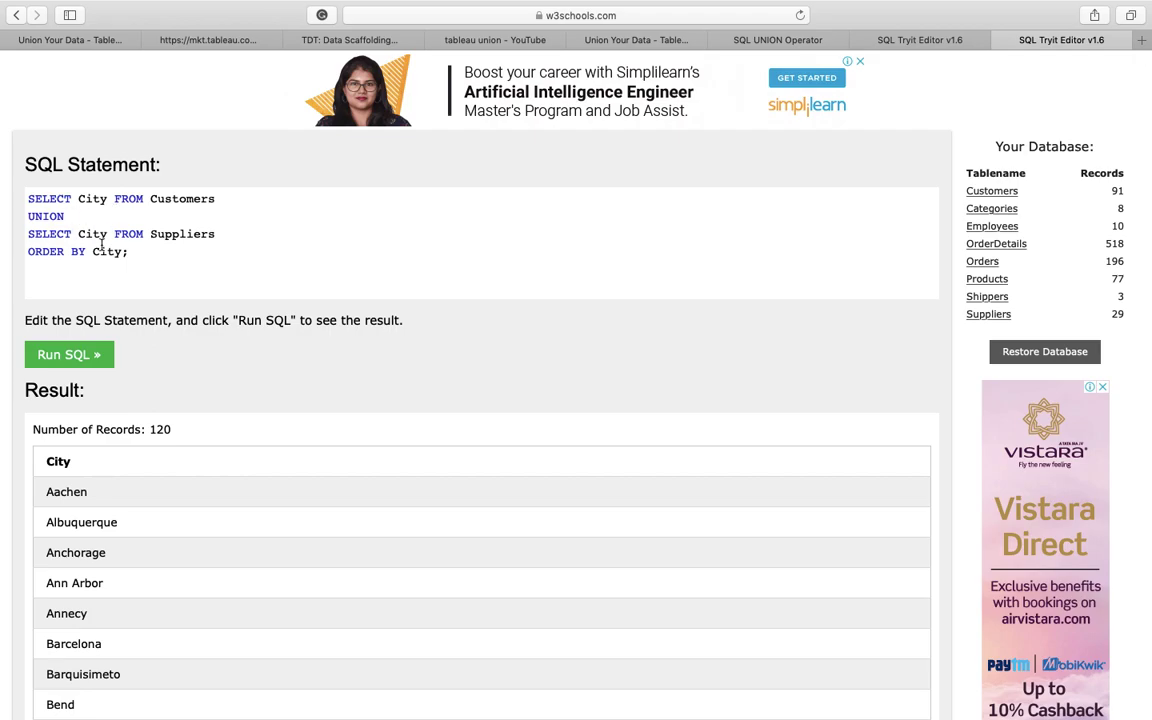
pyautogui.click(80, 355)
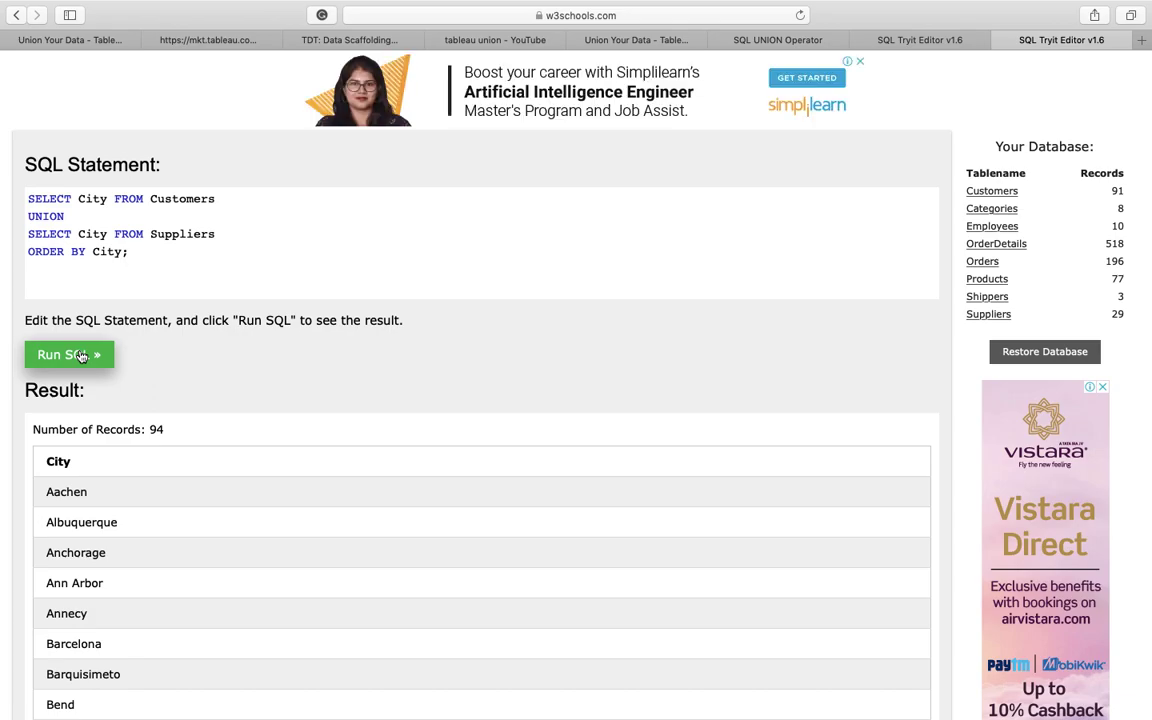
pyautogui.scroll(-10, 208, 581)
pyautogui.scroll(-8, 209, 566)
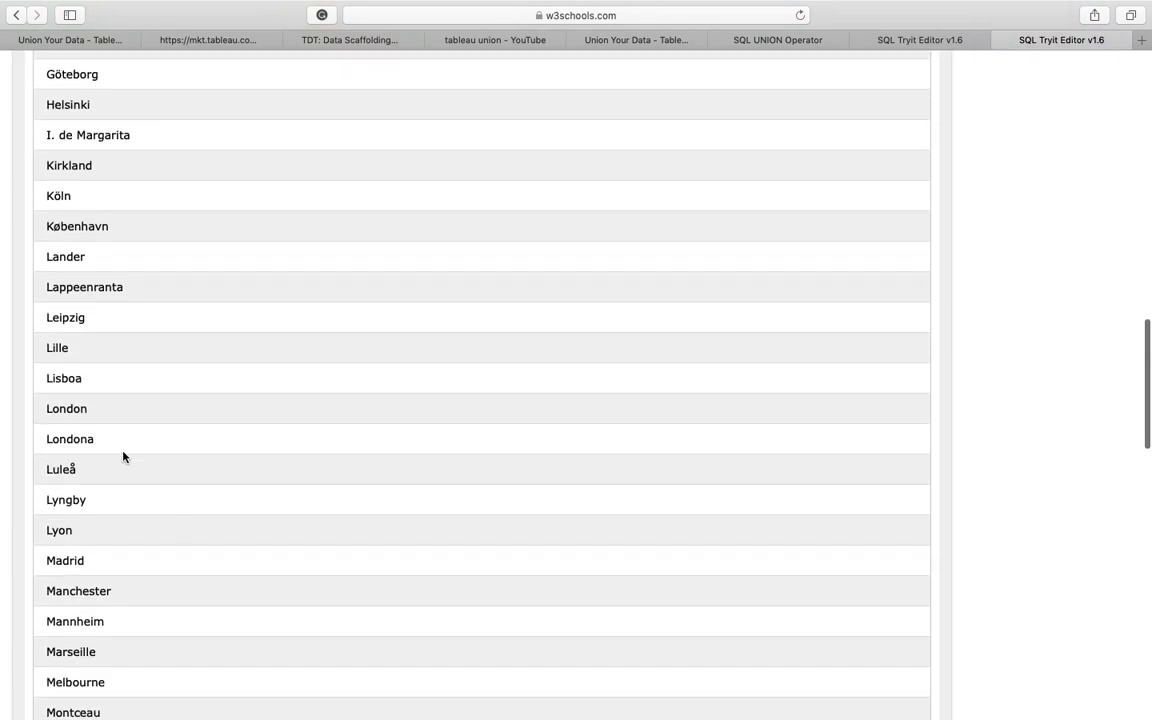
pyautogui.moveTo(96, 410); pyautogui.dragTo(39, 408)
pyautogui.scroll(12, 169, 438)
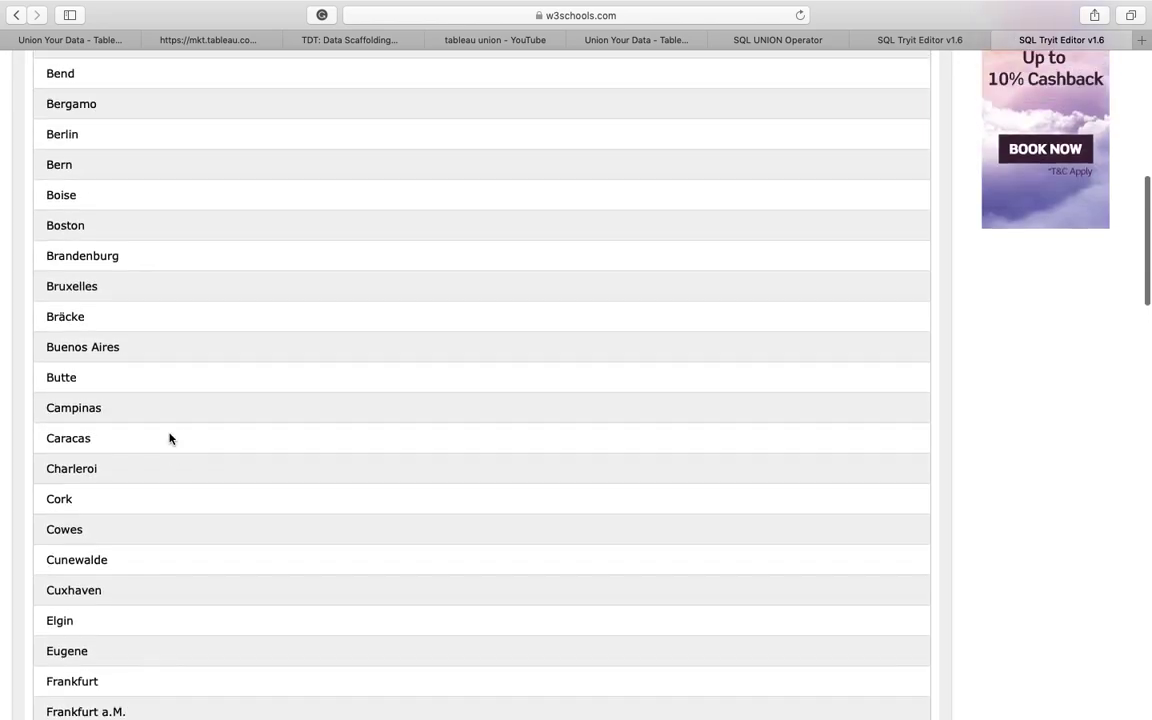
# Switch to Keynote to show the Using Tableau Union slide, and leave the slideshow for Tableau
pyautogui.press('super+Tab')
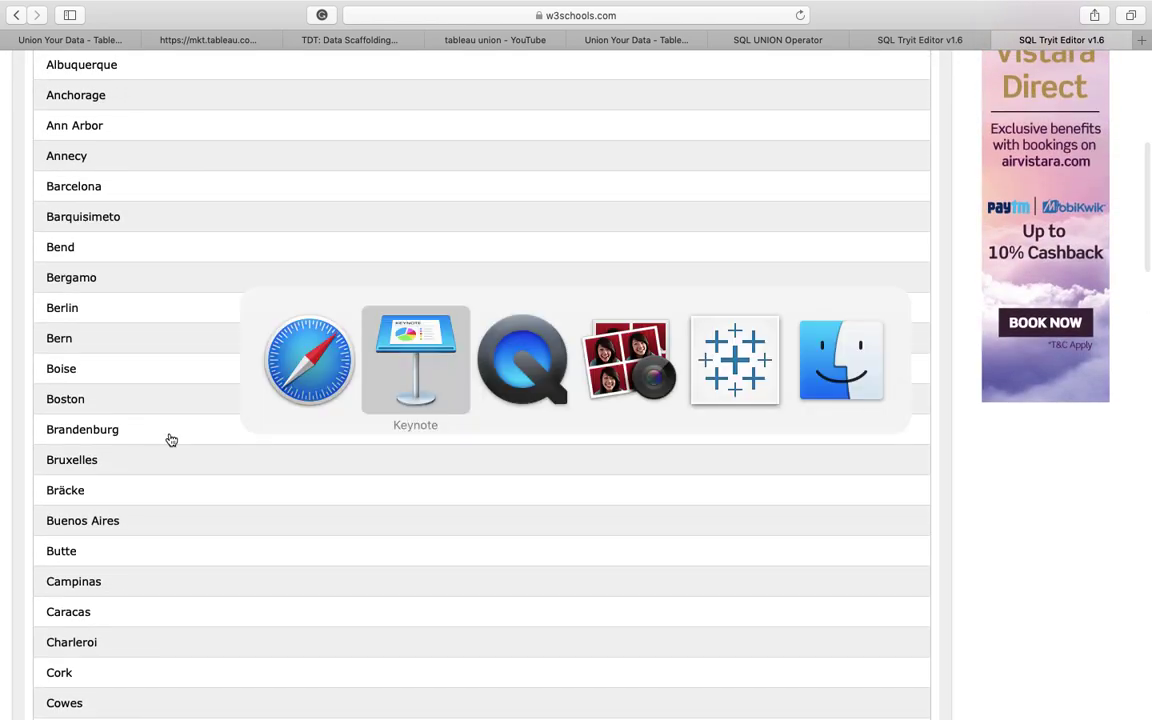
pyautogui.click(266, 33)
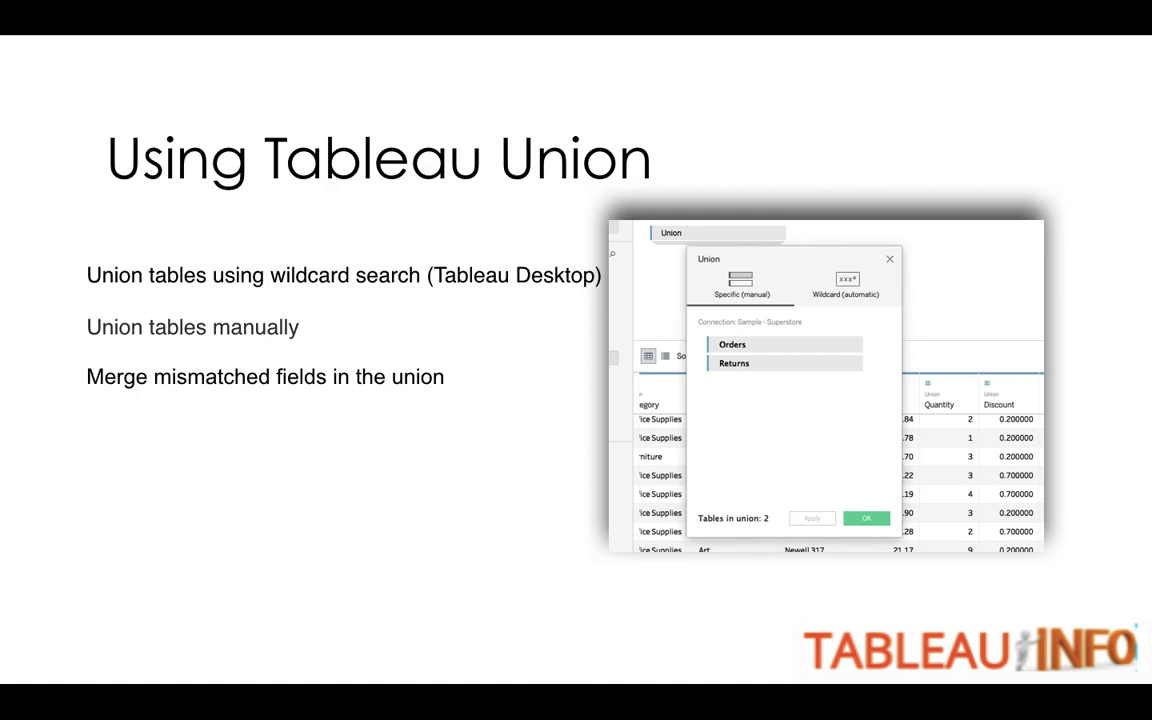
pyautogui.press('Escape')
pyautogui.press('super+Tab')
pyautogui.press('super+Tab')
pyautogui.press('Escape')
pyautogui.press('super+Tab')
pyautogui.press('super+Tab')
pyautogui.press('super+Tab')
pyautogui.press('super+Tab')
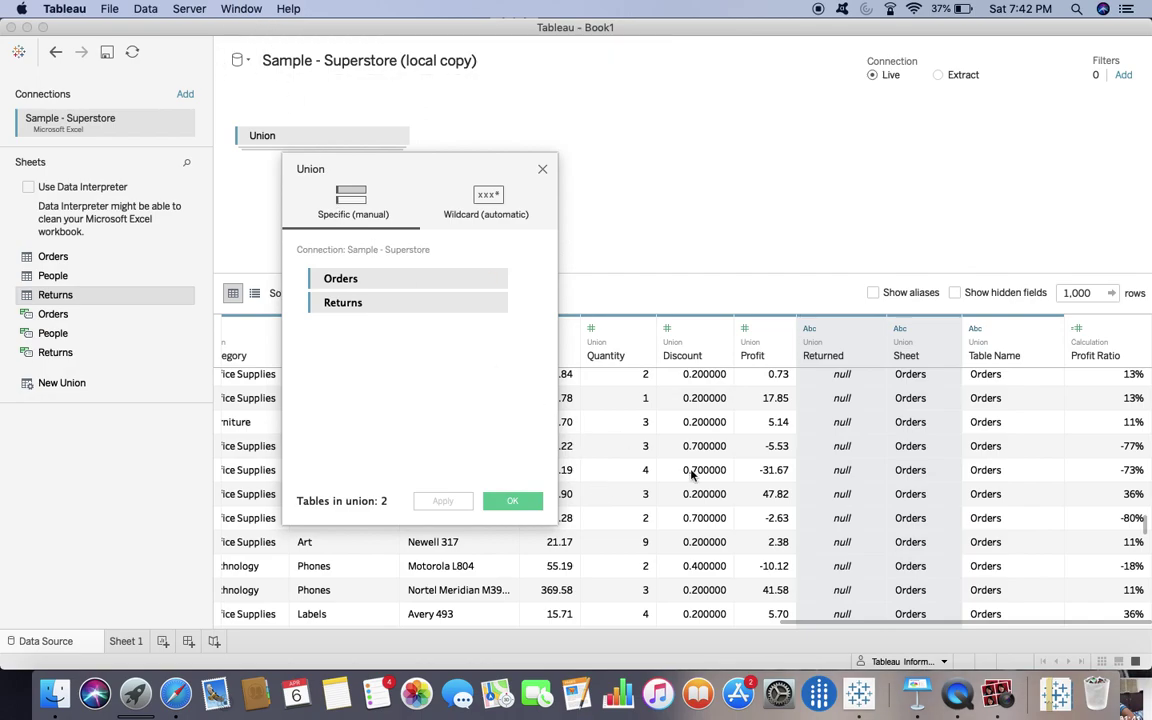
# Replace the union's Orders and Returns tables with the Orders sheet and the Orders named range, and apply the change
pyautogui.click(1001, 697)
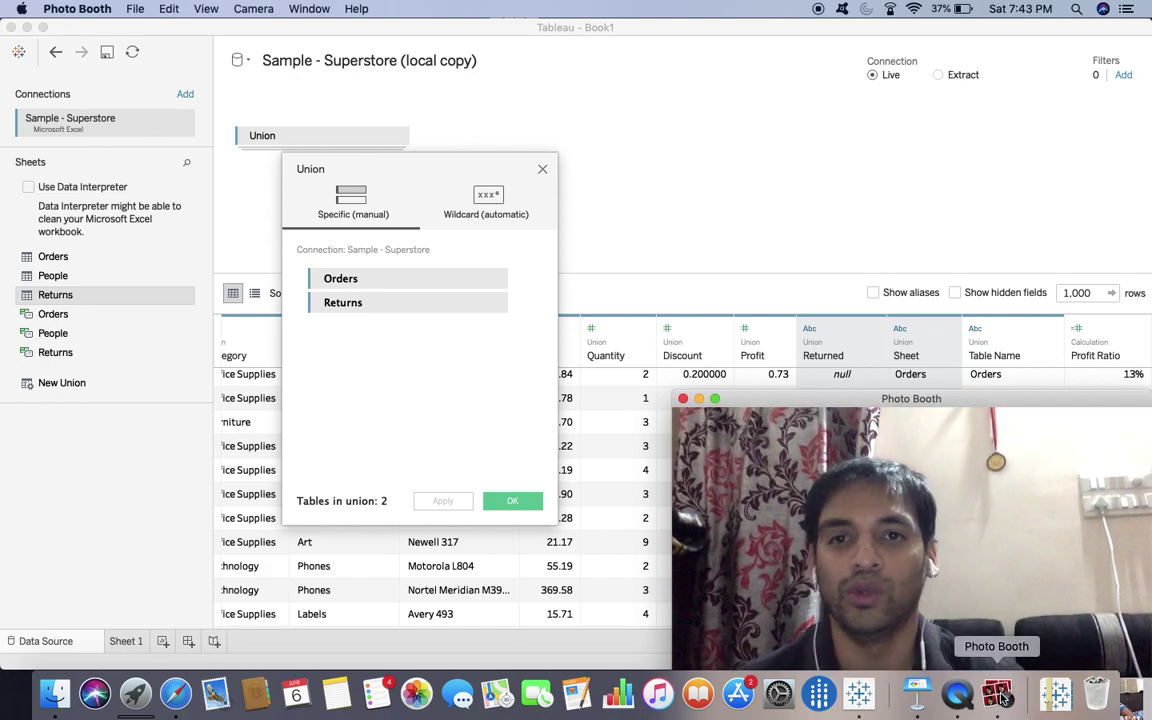
pyautogui.click(496, 309)
pyautogui.click(490, 279)
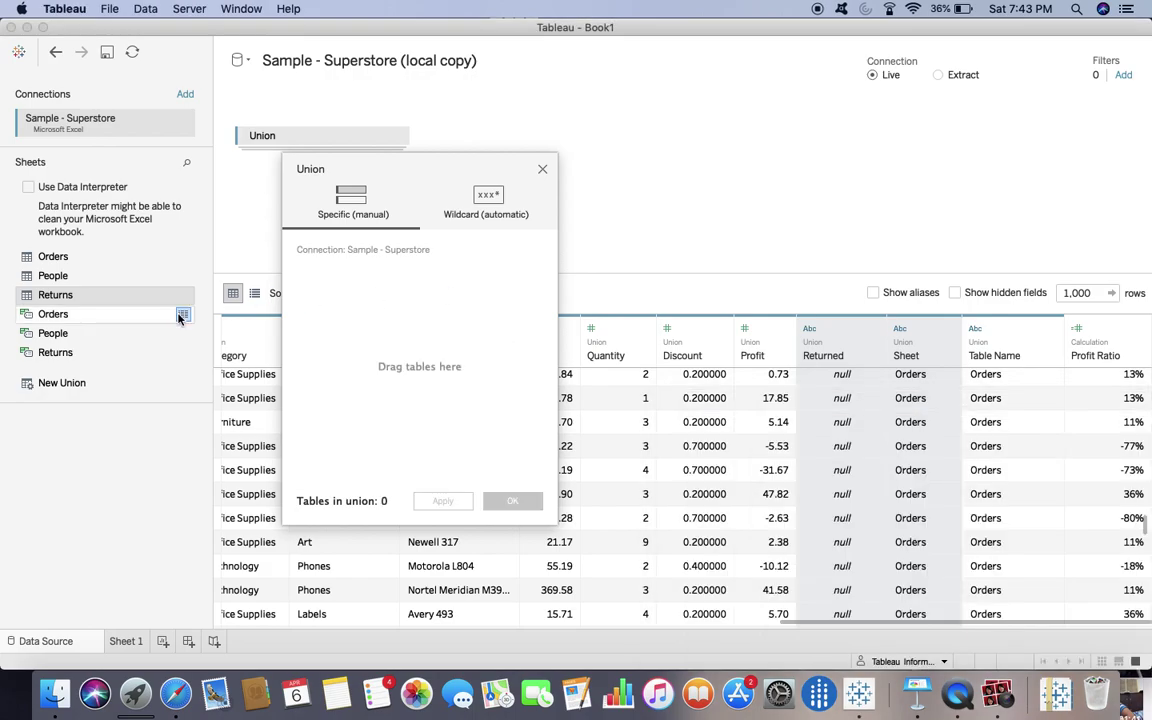
pyautogui.moveTo(95, 258); pyautogui.dragTo(378, 294)
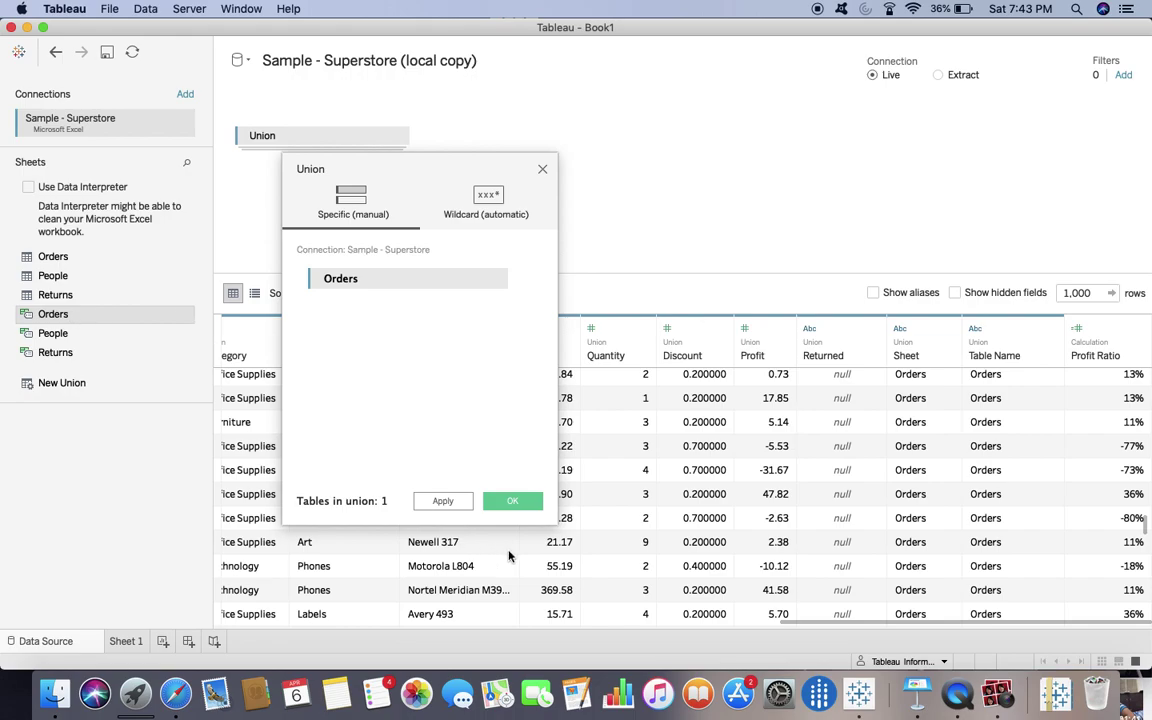
pyautogui.click(998, 693)
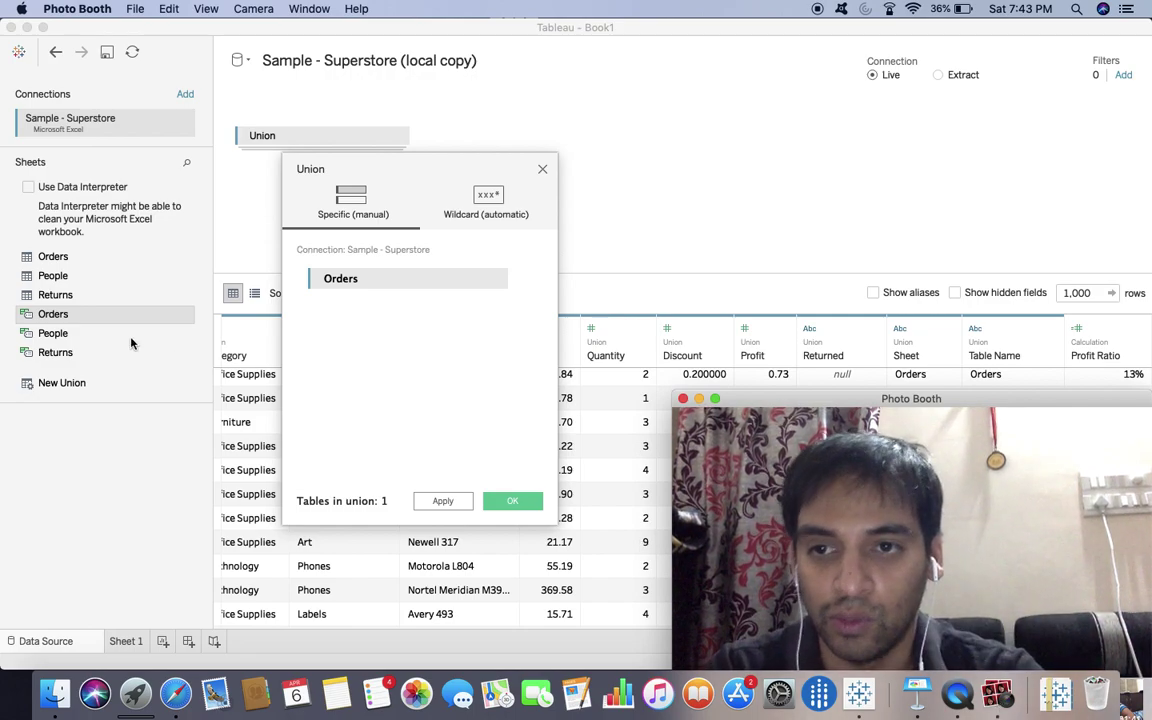
pyautogui.moveTo(130, 318); pyautogui.dragTo(340, 327)
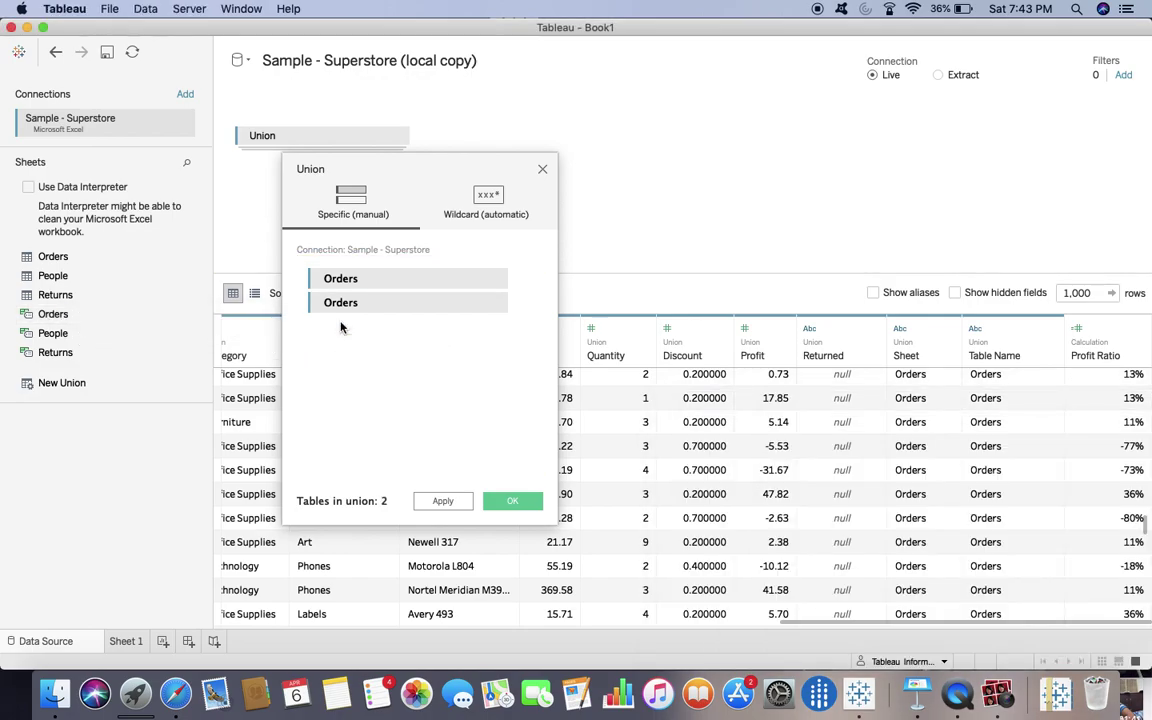
pyautogui.click(443, 502)
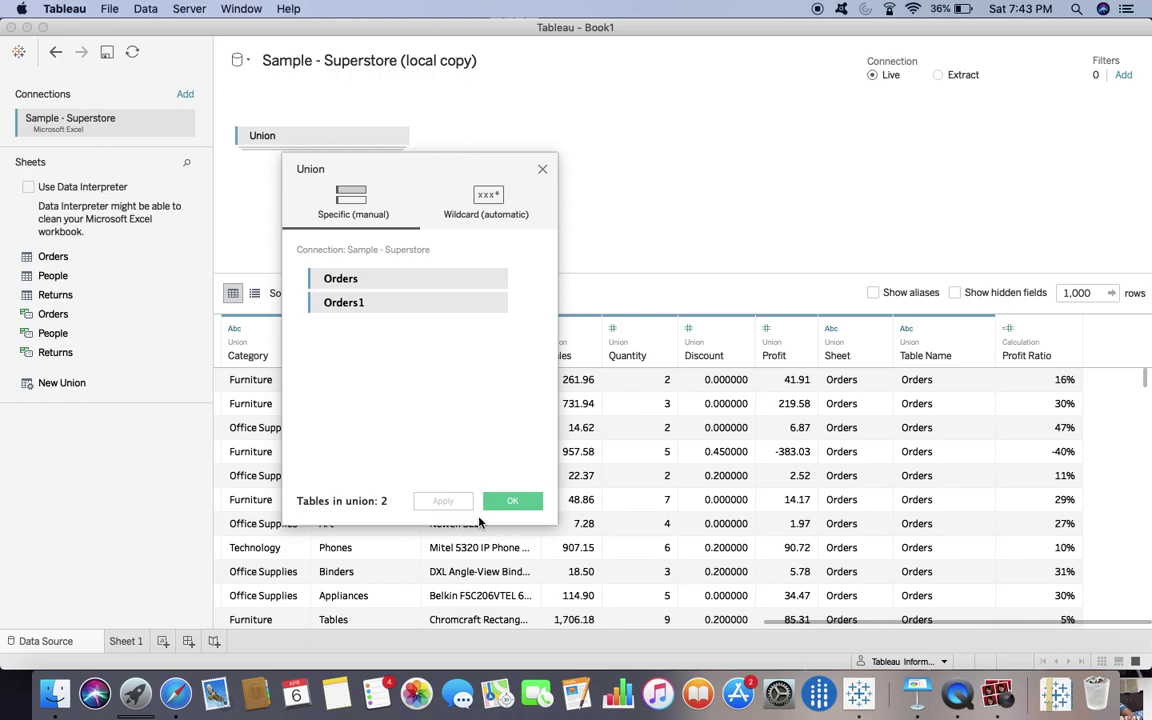
# Close the union settings and check the Number of Records bar on Sheet 1
pyautogui.click(510, 502)
pyautogui.click(128, 642)
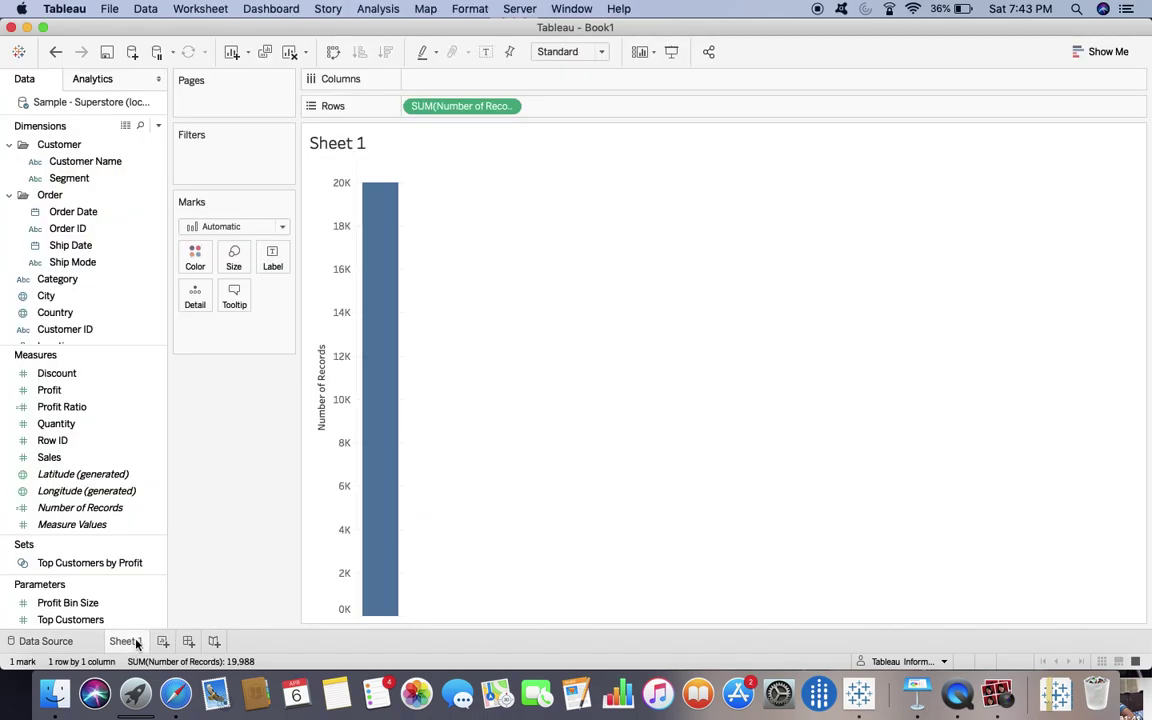
pyautogui.moveTo(372, 285)
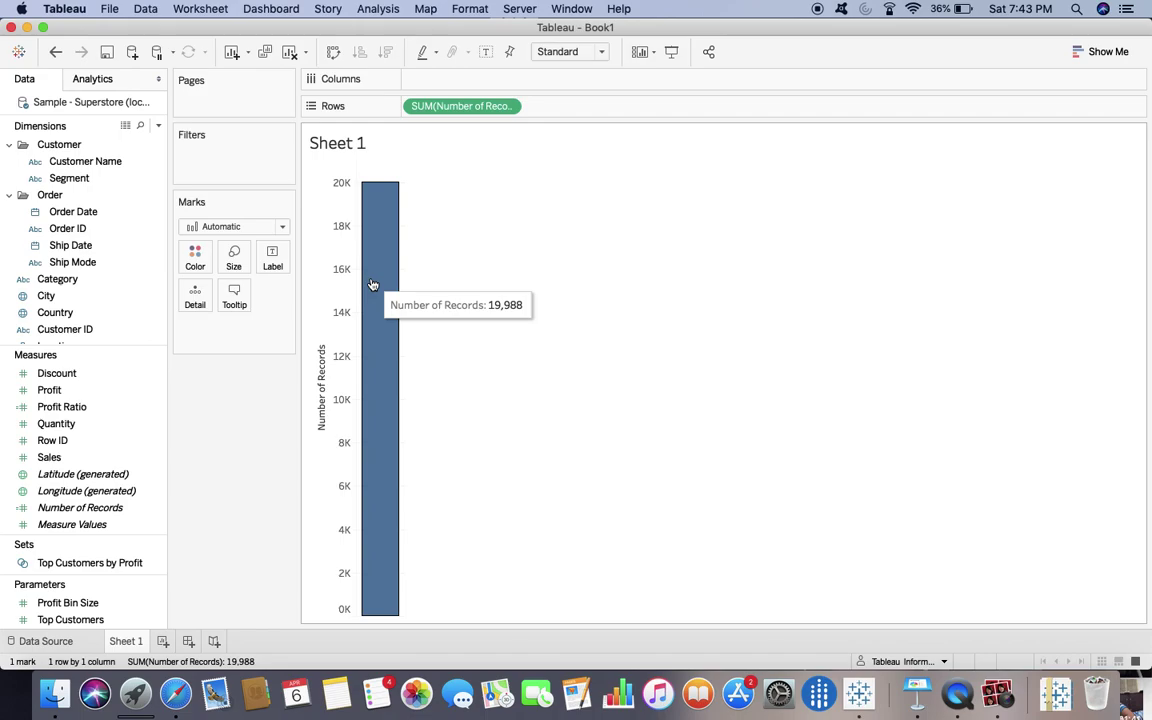
# Replace the union in the data source with the single Orders sheet and check the record count on Sheet 1
pyautogui.click(78, 645)
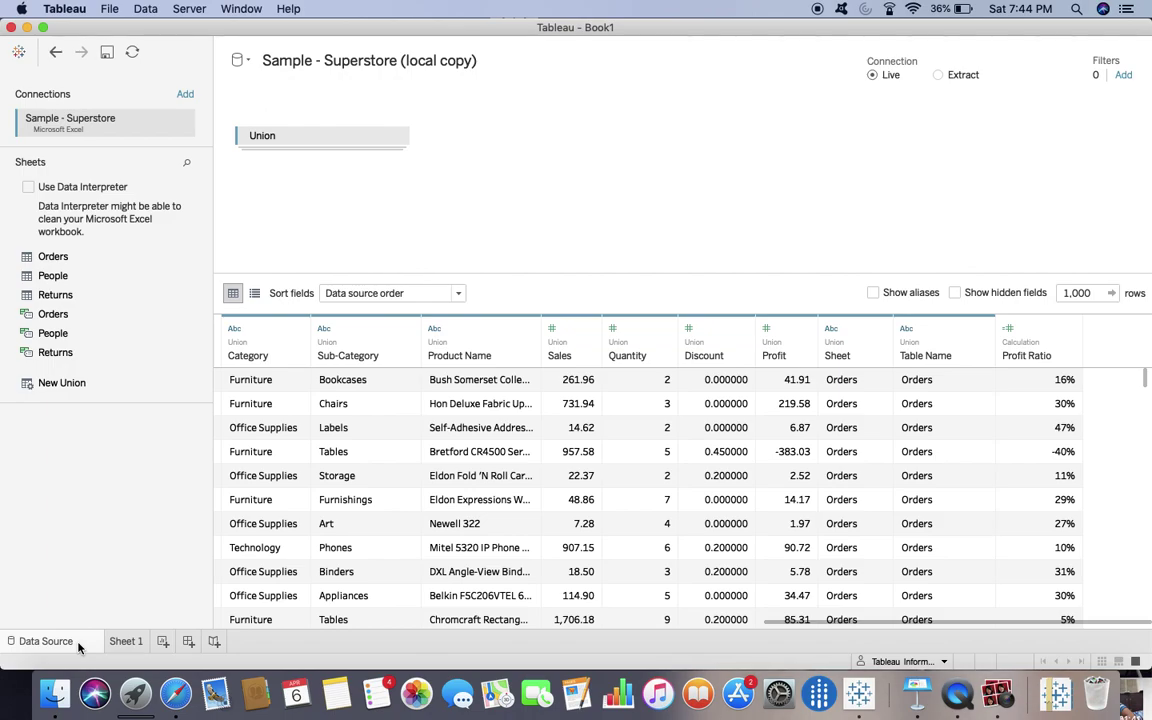
pyautogui.click(396, 139)
pyautogui.click(420, 218)
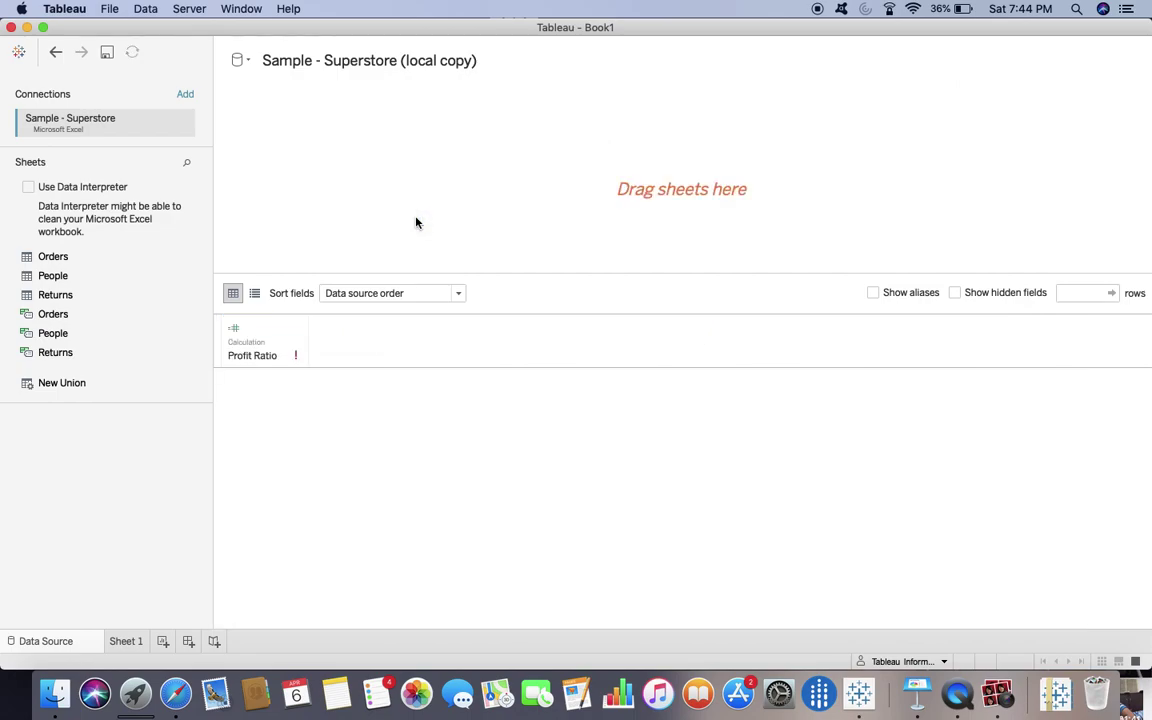
pyautogui.moveTo(85, 262); pyautogui.dragTo(329, 170)
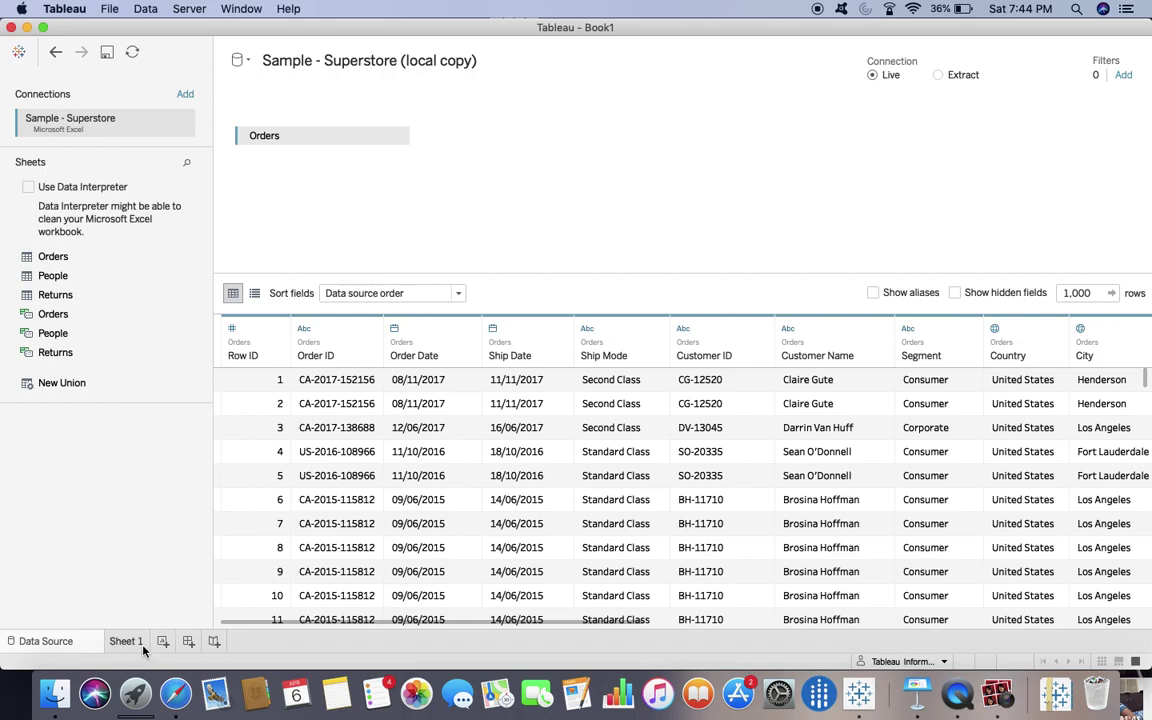
pyautogui.click(128, 642)
pyautogui.moveTo(392, 288)
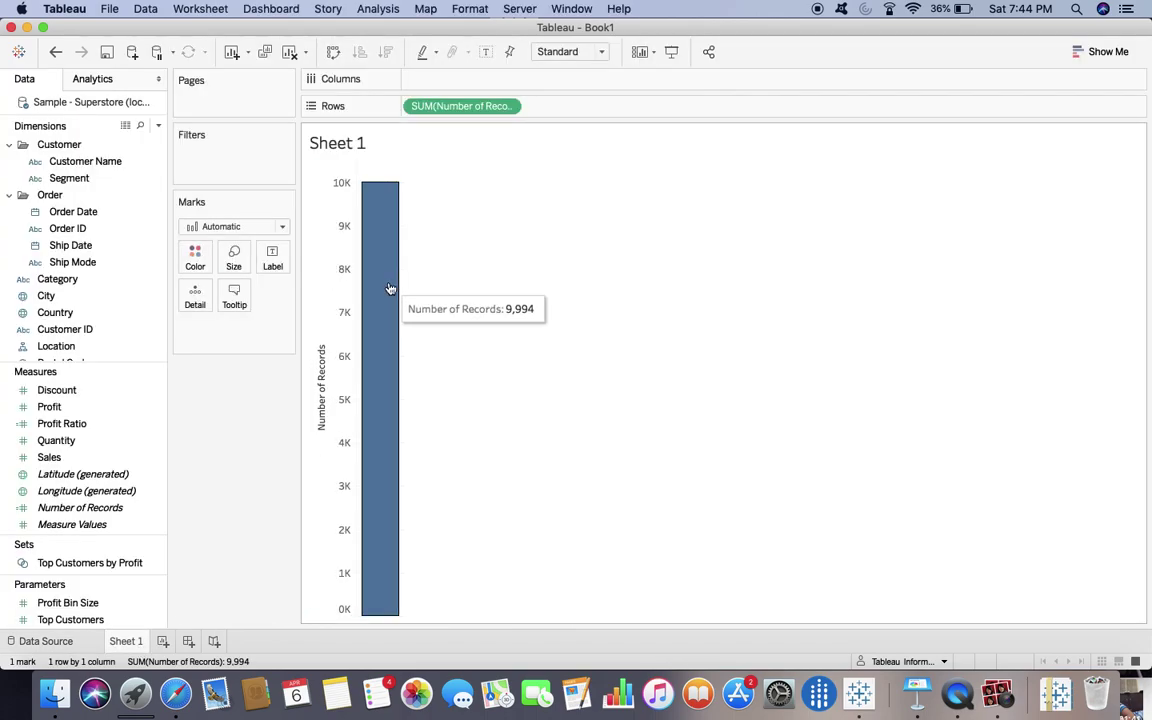
# Remove the Orders table from the data source and start a new union
pyautogui.click(71, 622)
pyautogui.click(64, 641)
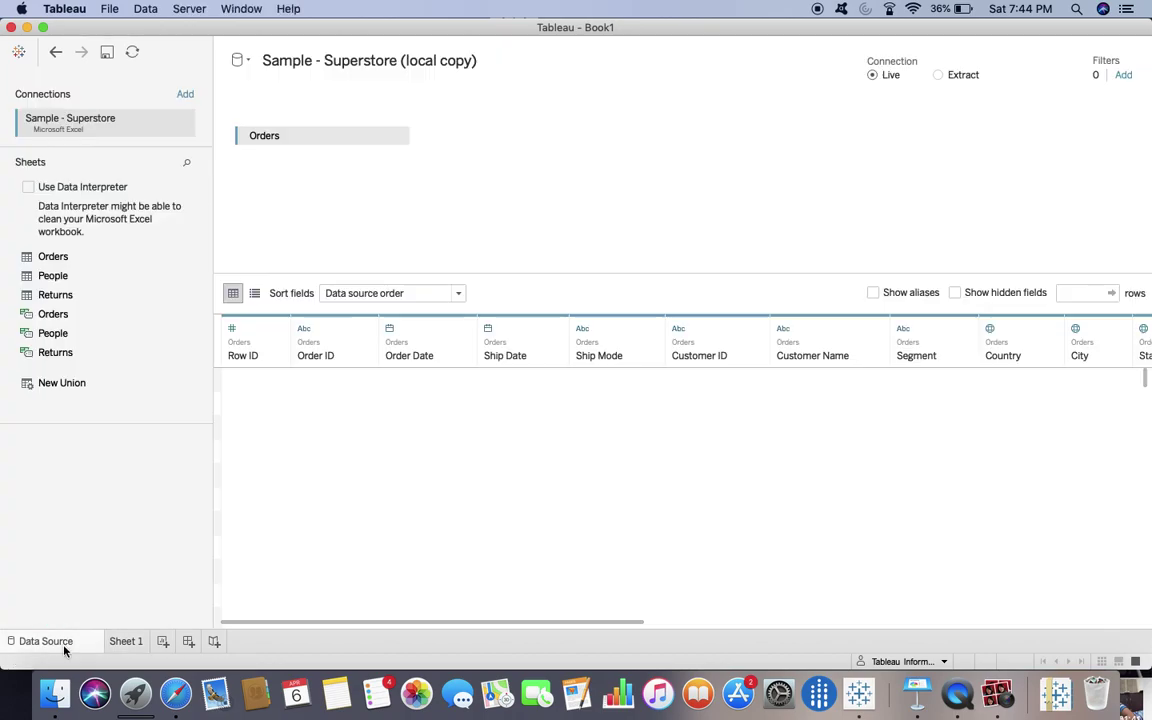
pyautogui.click(398, 137)
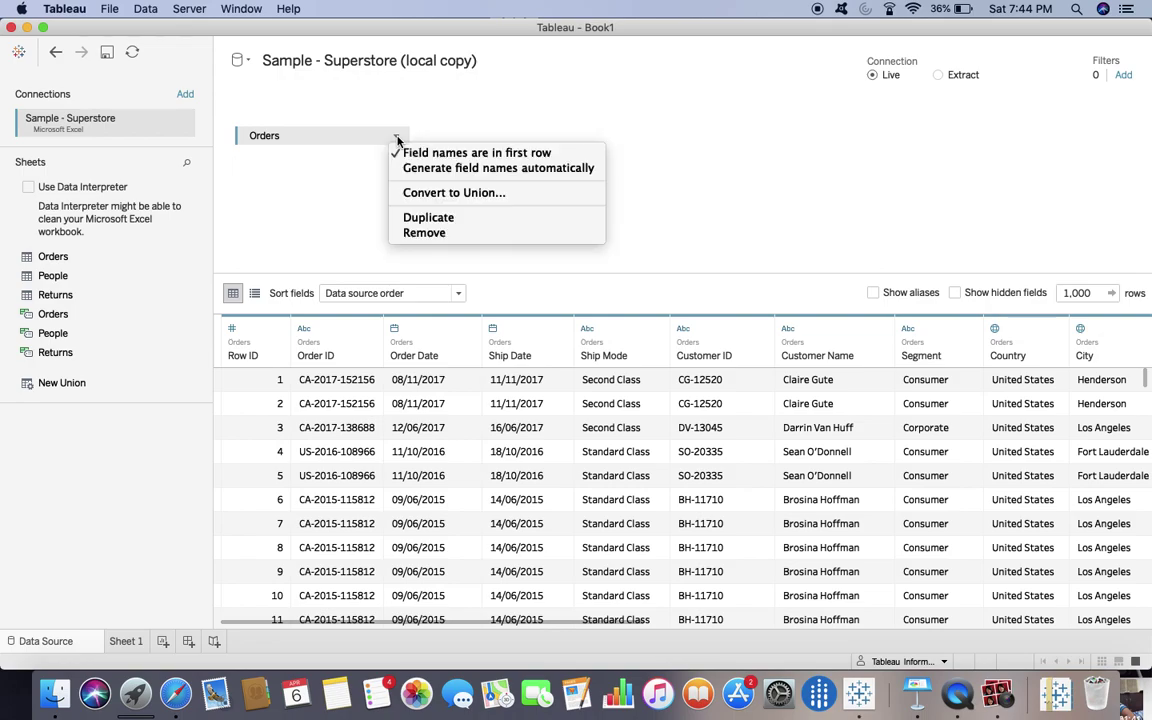
pyautogui.click(407, 241)
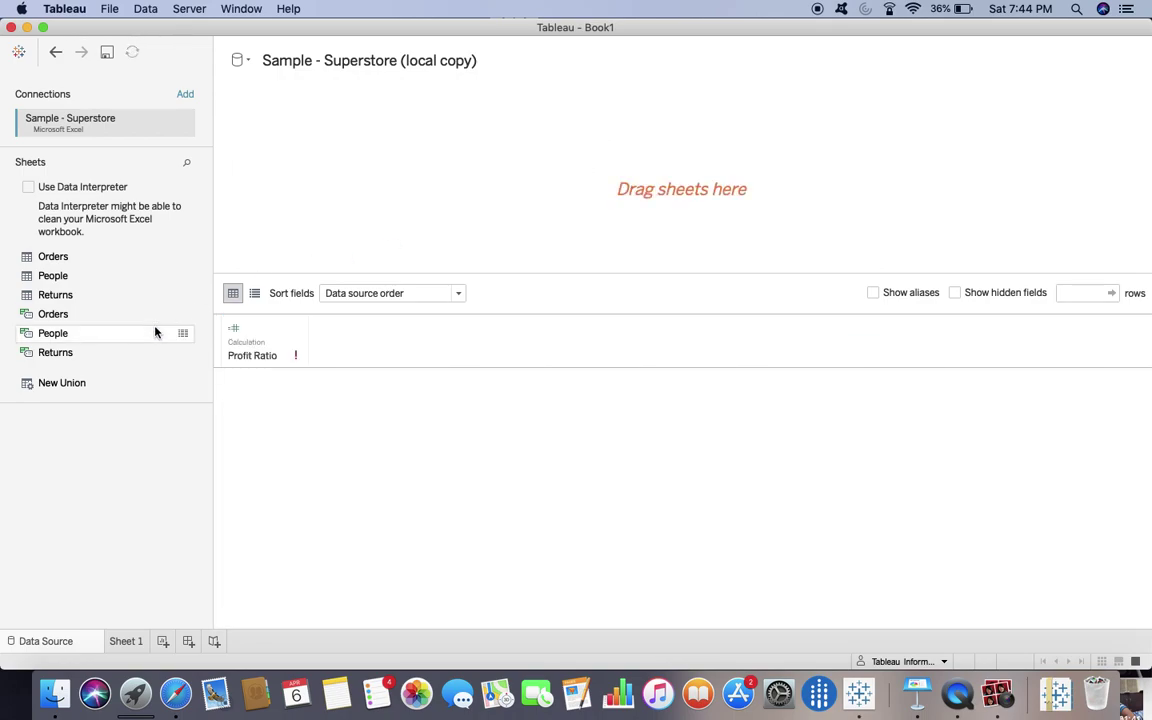
pyautogui.doubleClick(88, 382)
# Add the Orders sheet and the Orders named range to the new union, and remove both again
pyautogui.moveTo(80, 257); pyautogui.dragTo(548, 276)
pyautogui.moveTo(62, 316); pyautogui.dragTo(556, 312)
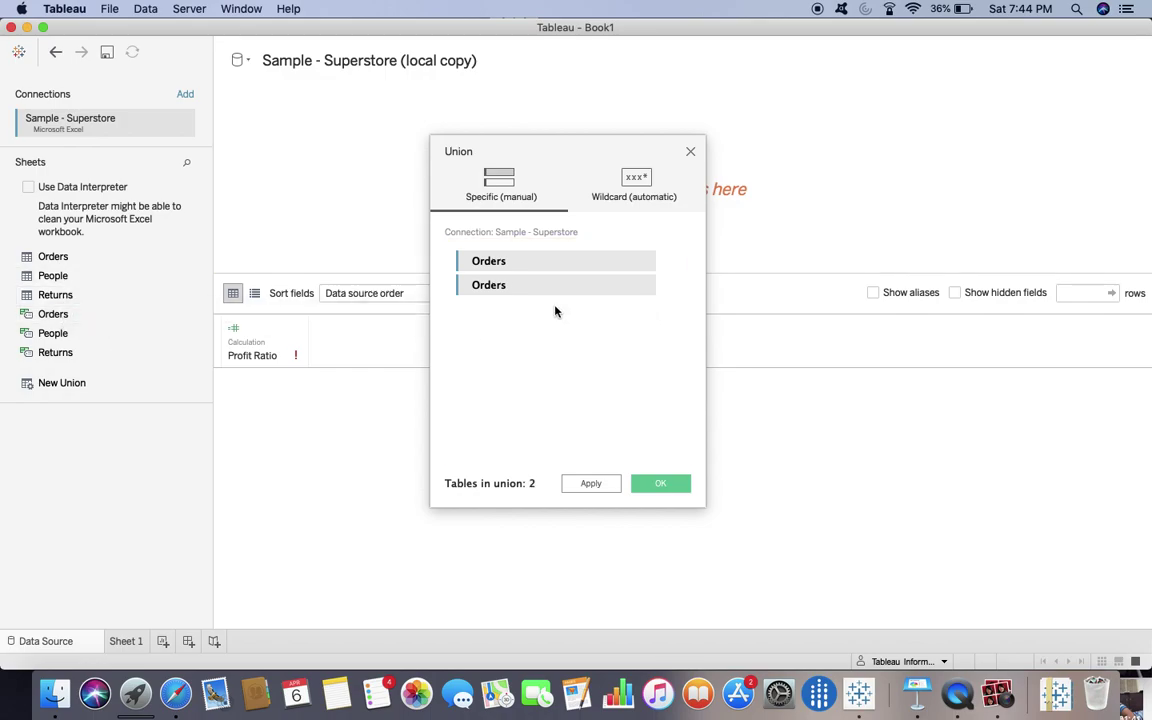
pyautogui.click(640, 285)
pyautogui.click(640, 263)
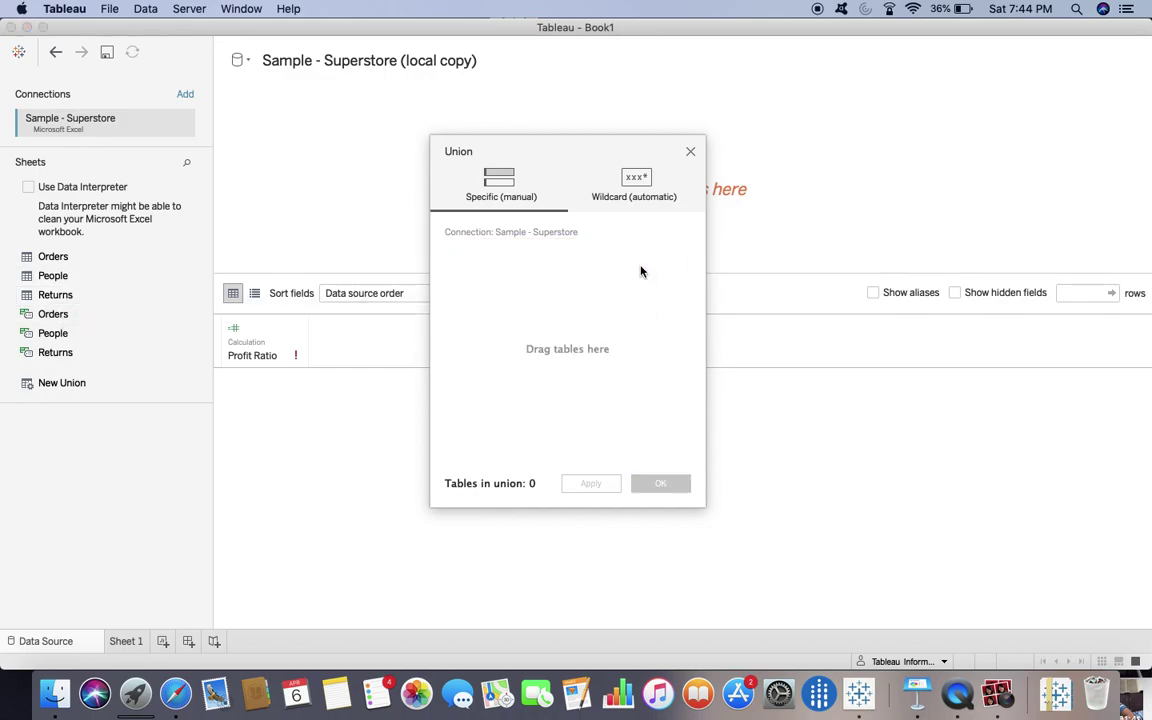
# Switch the union to Wildcard (automatic) and try *2016 as the sheet matching pattern before clearing it
pyautogui.click(635, 180)
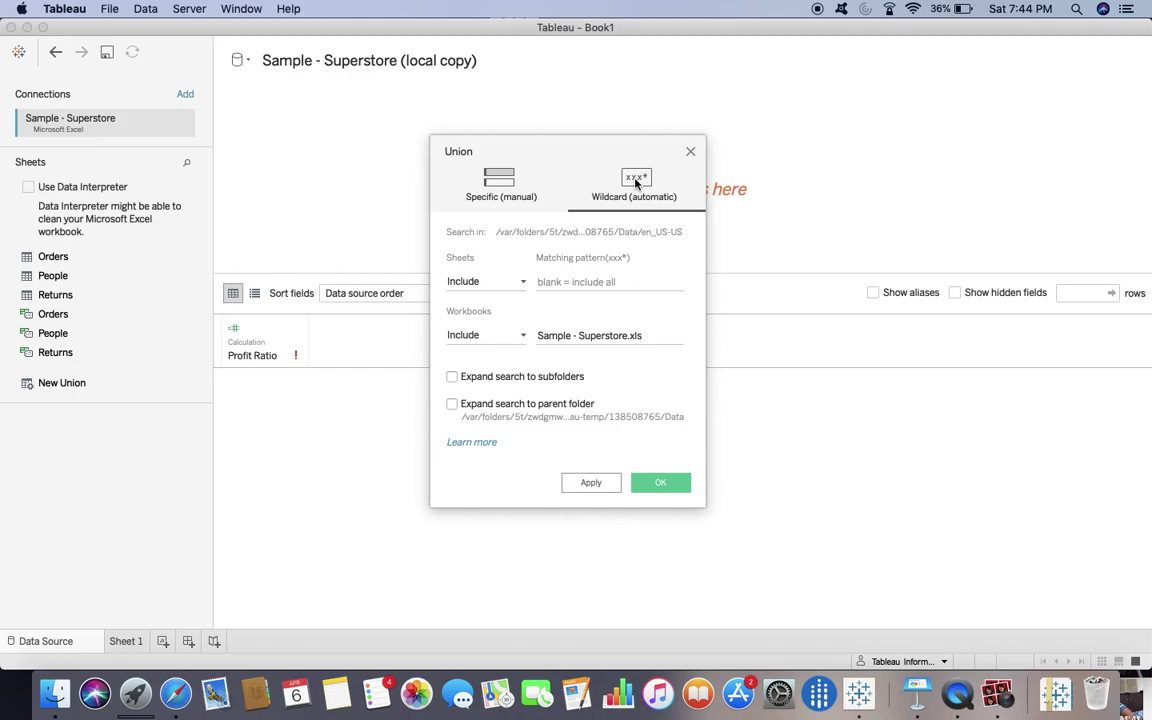
pyautogui.click(585, 287)
pyautogui.write('2016')
pyautogui.press('Left')
pyautogui.press('Left')
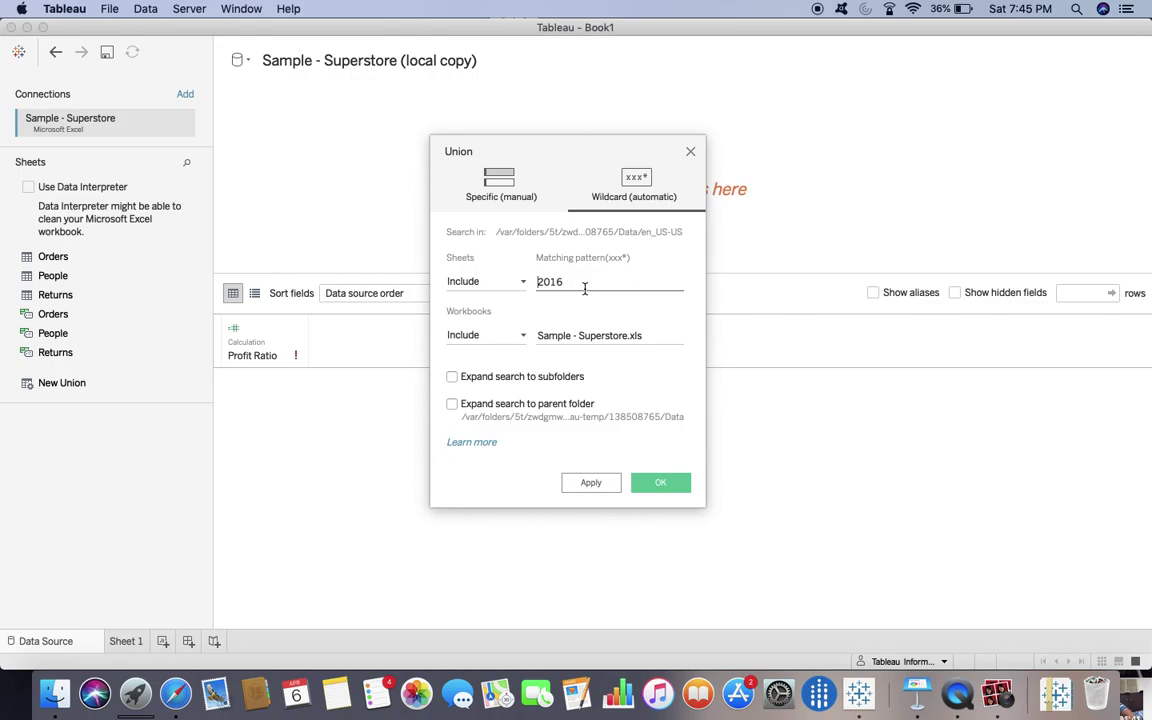
pyautogui.write('*')
pyautogui.press('BackSpace')
pyautogui.press('BackSpace')
pyautogui.press('BackSpace')
pyautogui.press('BackSpace')
pyautogui.press('BackSpace')
# Set the sheet matching pattern to retu* and apply the wildcard union
pyautogui.write('retu')
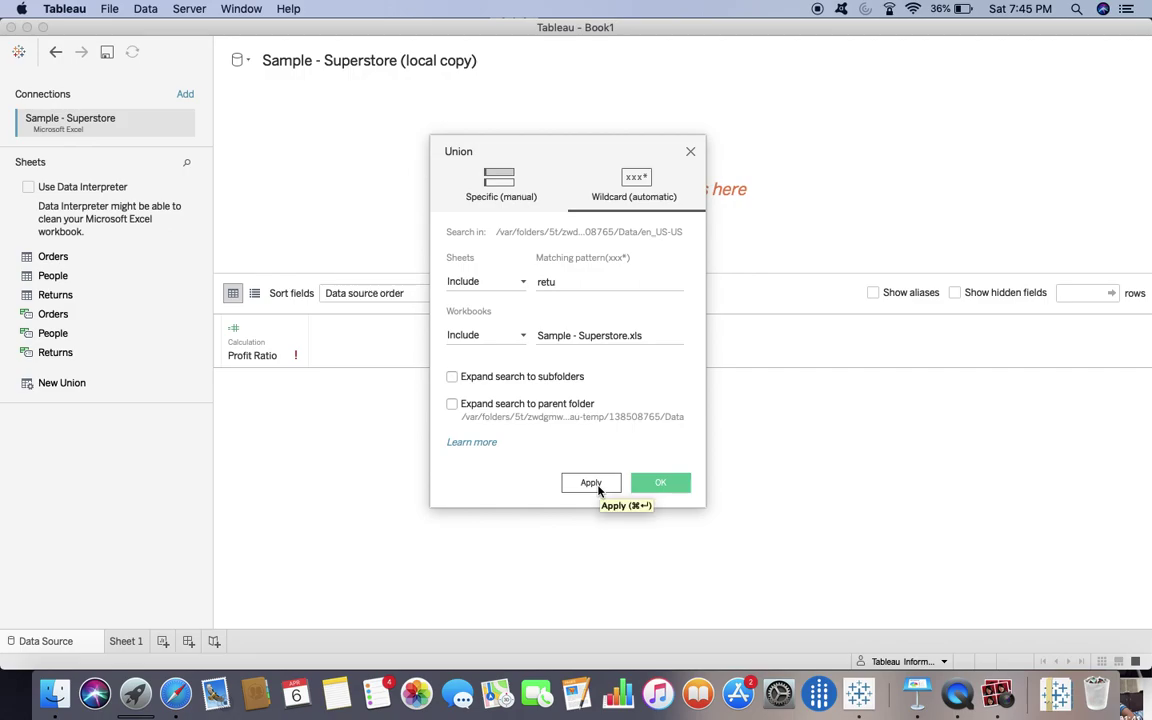
pyautogui.write('*')
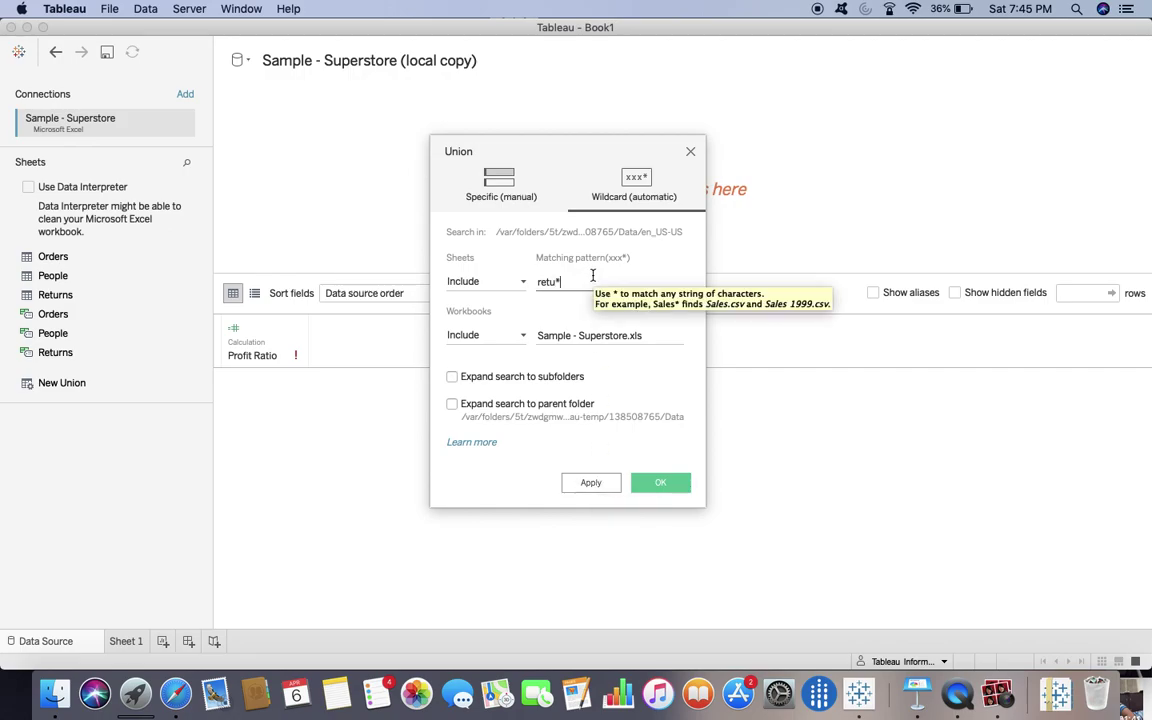
pyautogui.click(591, 484)
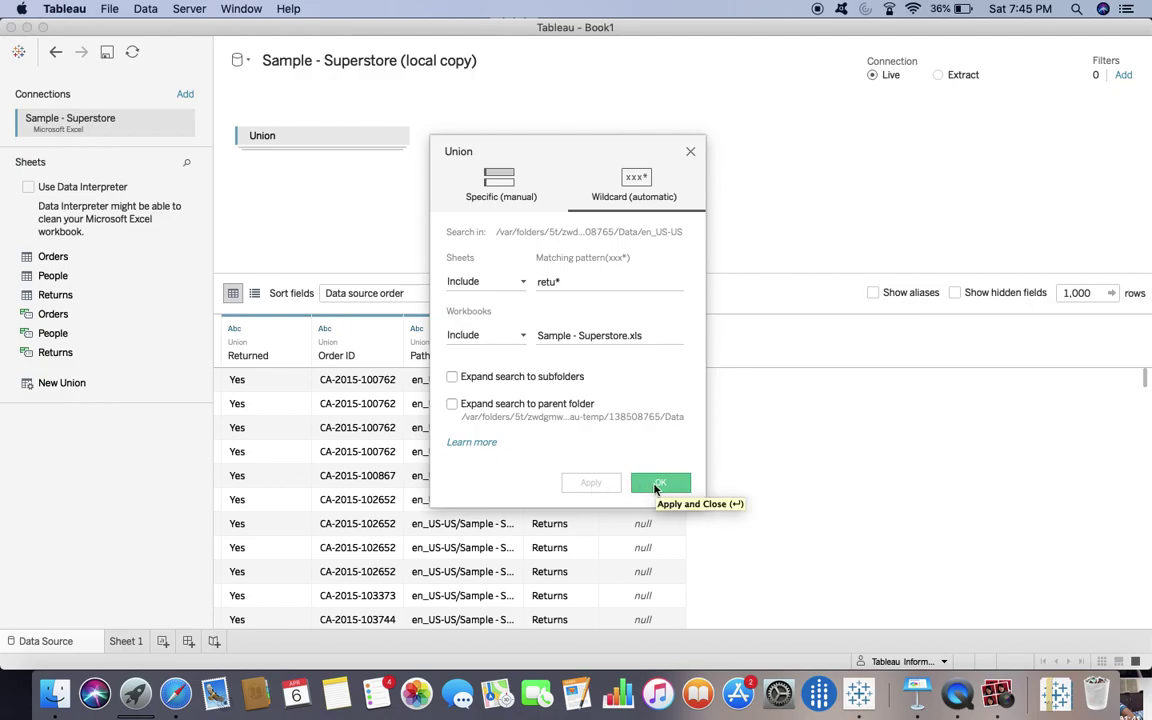
pyautogui.click(656, 488)
# Look through the rows of the wildcard union and reopen the union for editing
pyautogui.scroll(-10, 532, 520)
pyautogui.scroll(-20, 532, 445)
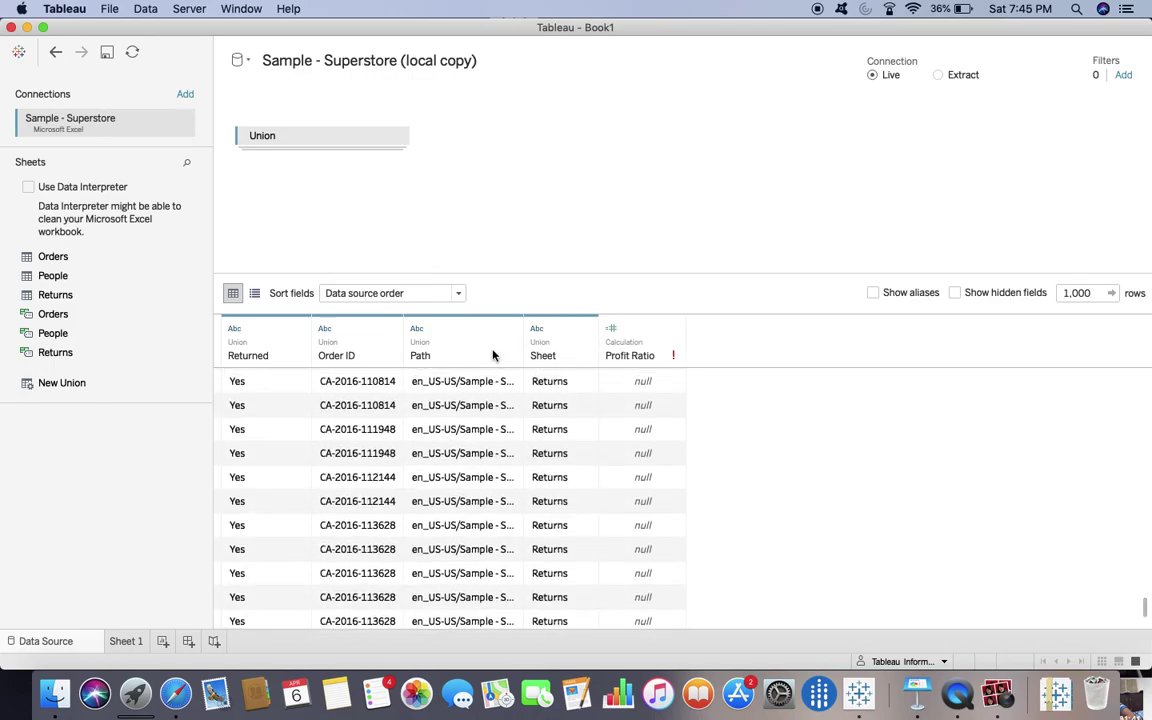
pyautogui.click(396, 136)
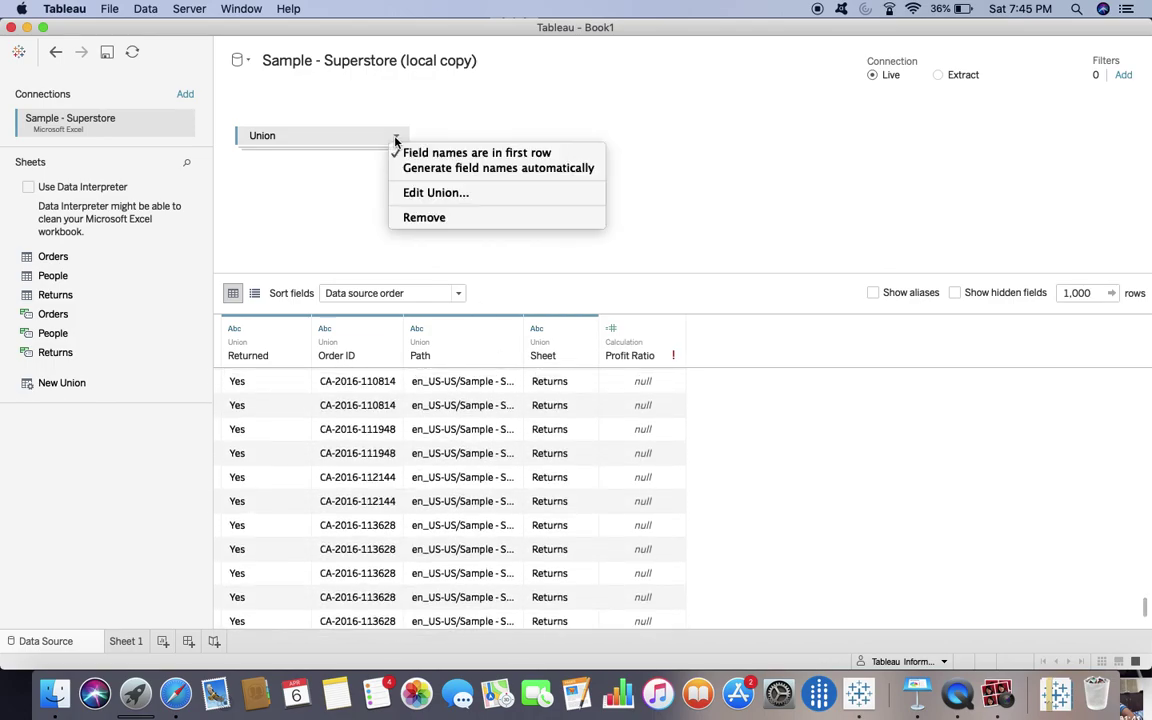
pyautogui.click(418, 195)
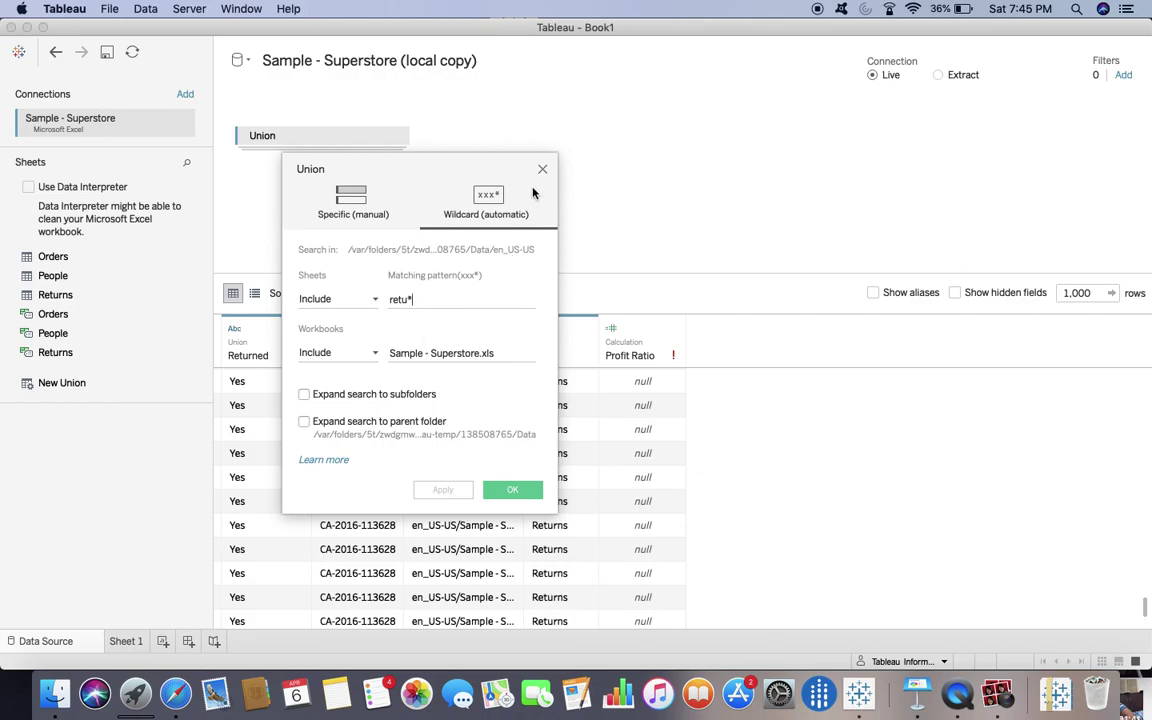
# Switch to Keynote, present the Using Tableau Union slide, and exit the slideshow
pyautogui.press('super+Tab')
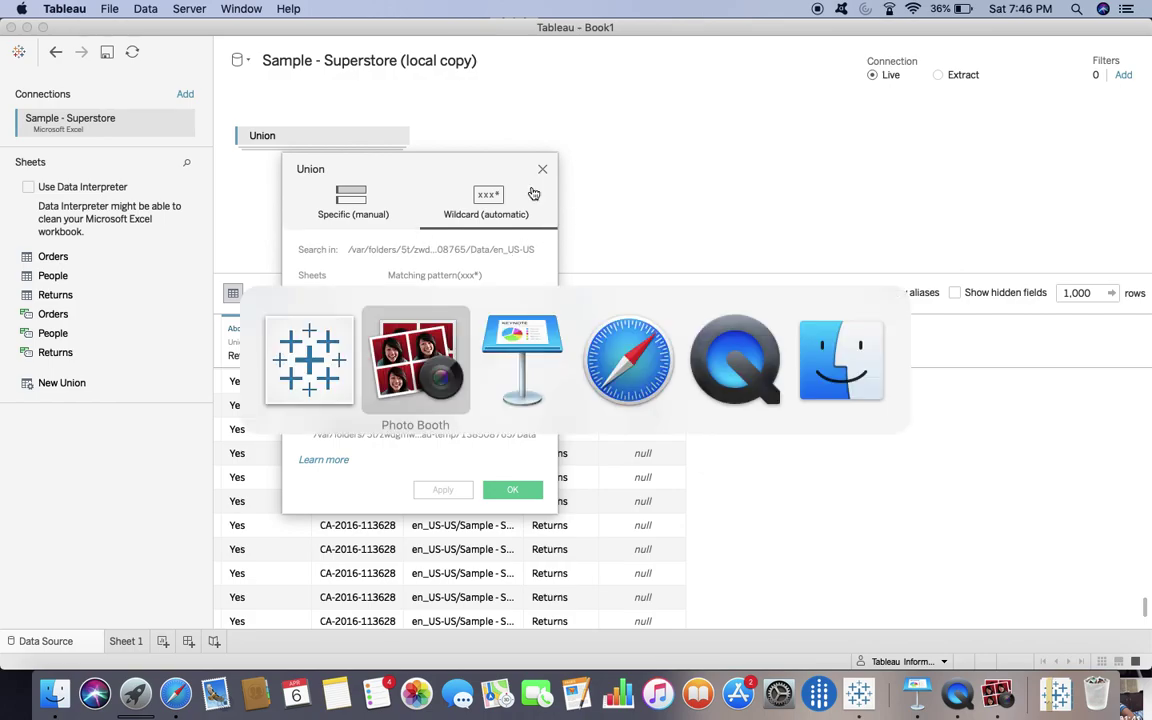
pyautogui.press('super+Tab')
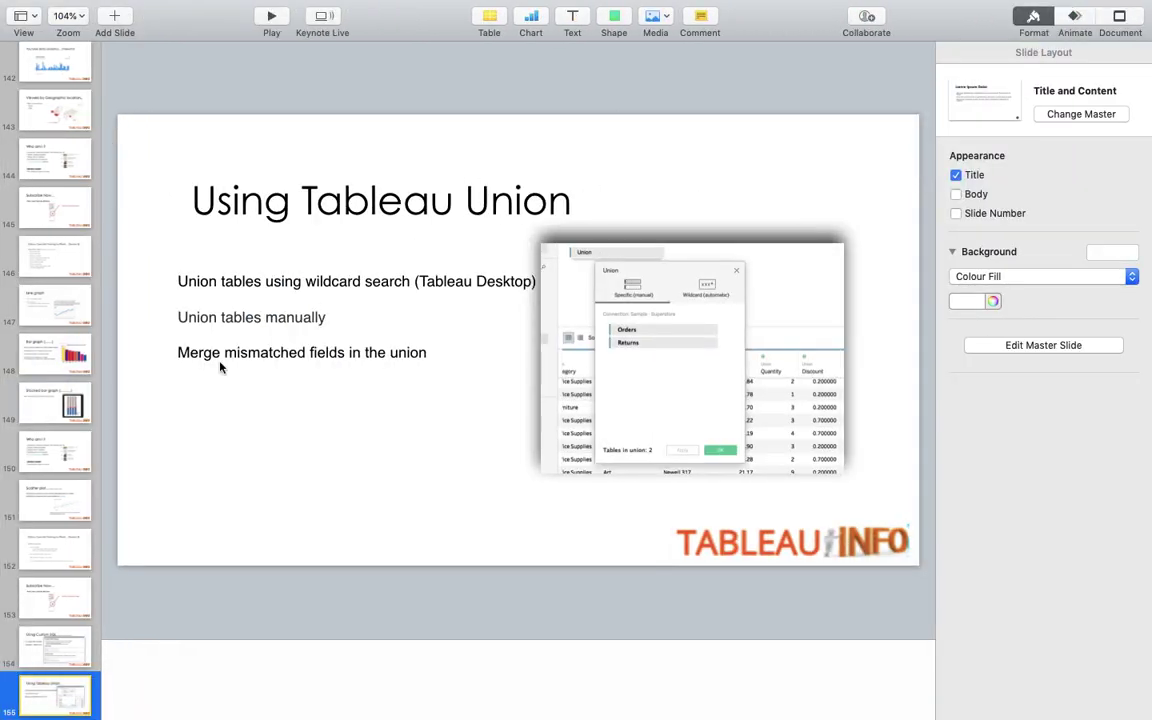
pyautogui.click(264, 40)
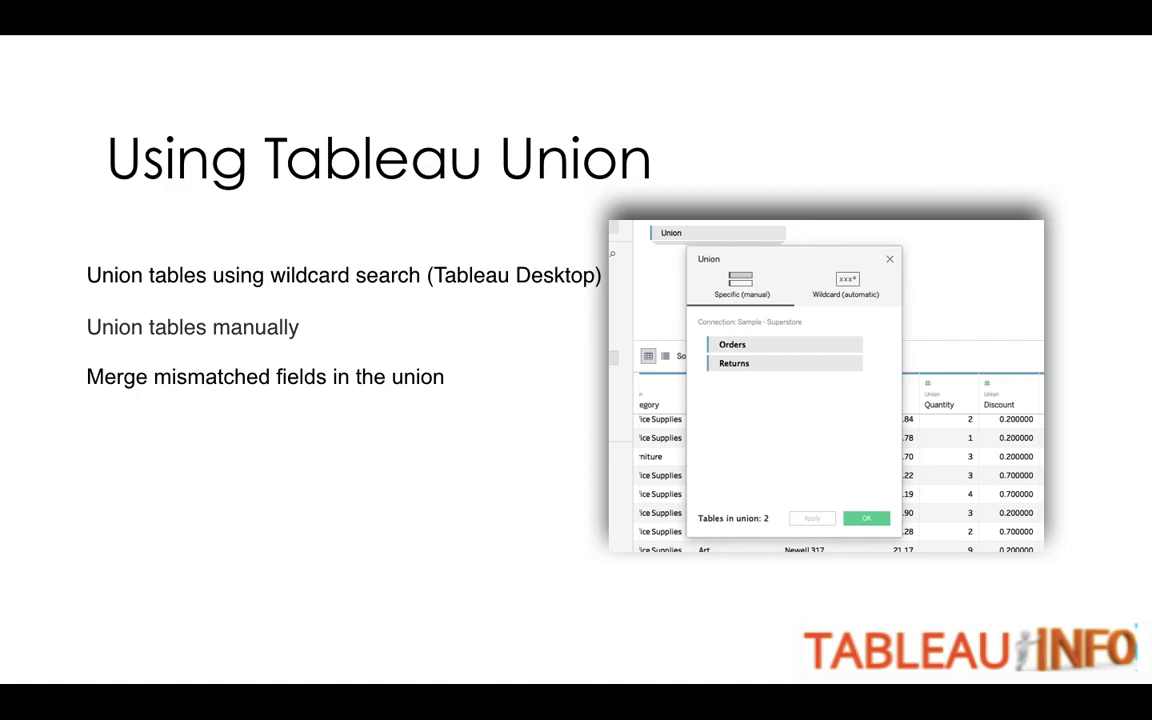
pyautogui.press('Escape')
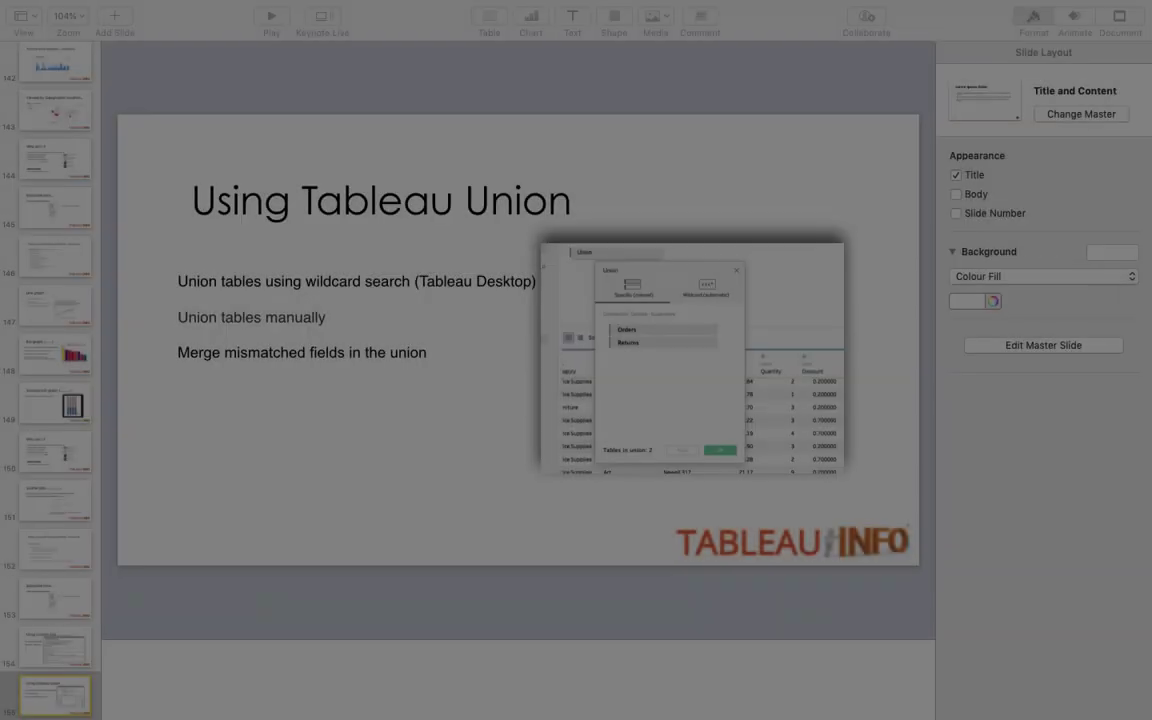
# Switch to Safari and review the Modify data connections topics in the mkt.tableau.com document
pyautogui.press('super+Tab')
pyautogui.press('super+Tab')
pyautogui.press('super+Tab')
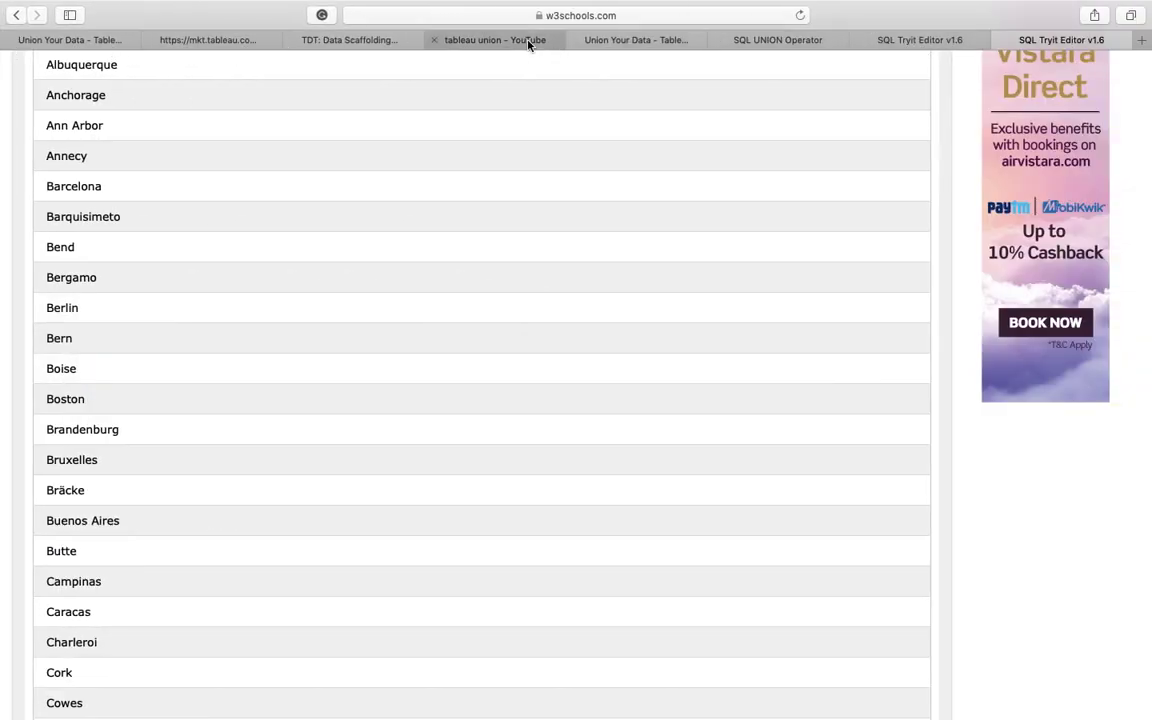
pyautogui.click(502, 42)
pyautogui.click(338, 38)
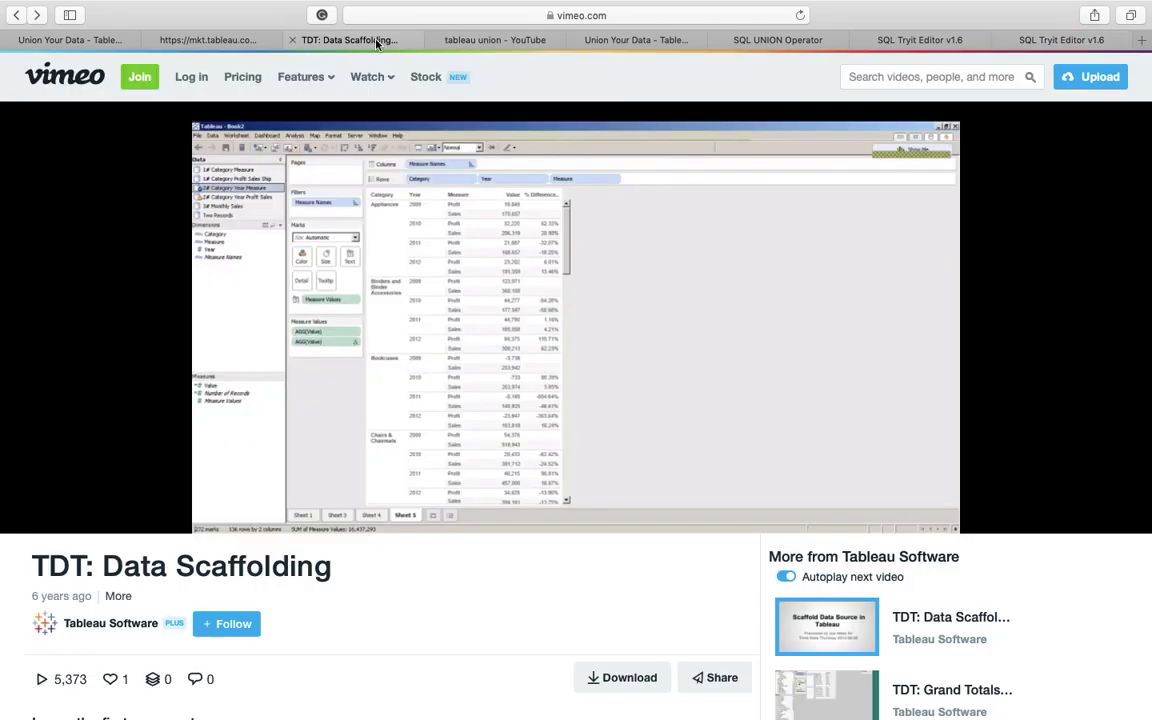
pyautogui.click(255, 45)
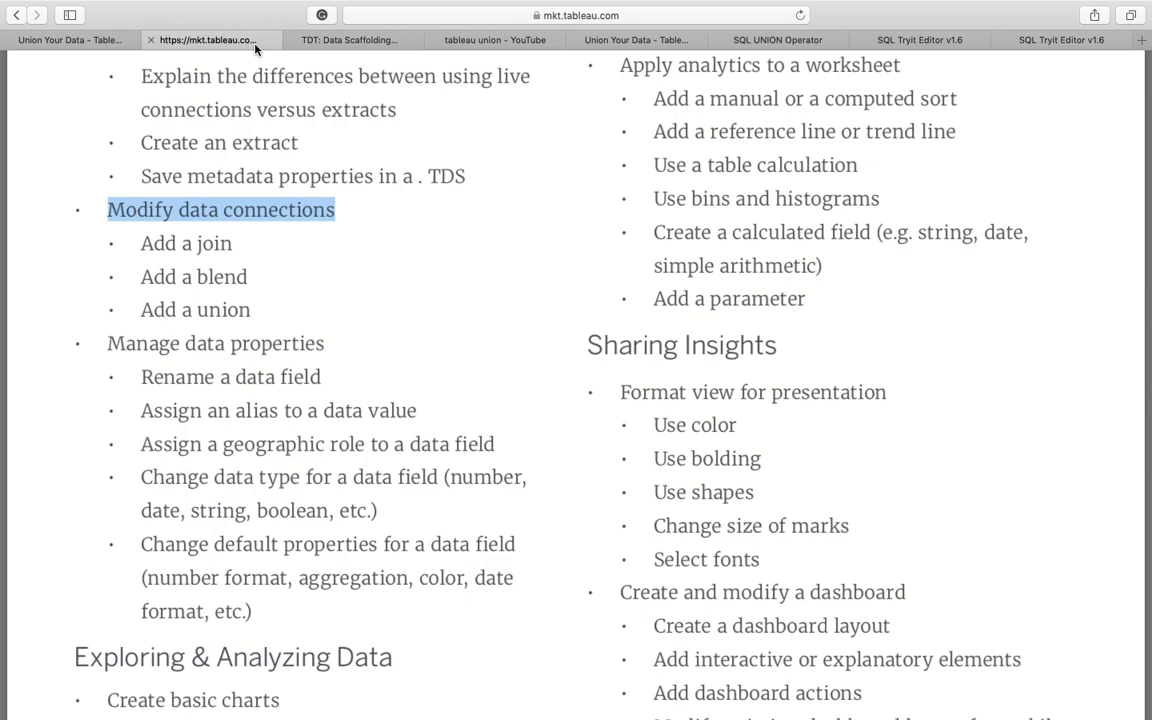
pyautogui.scroll(3, 273, 214)
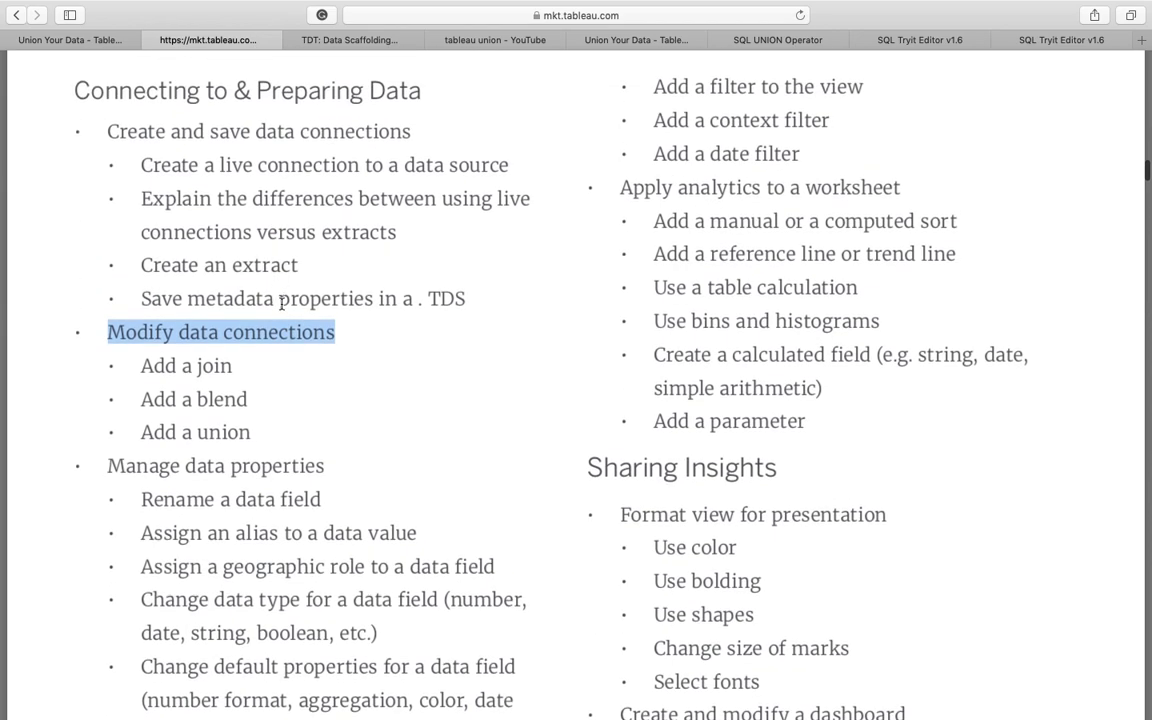
pyautogui.scroll(-1, 283, 304)
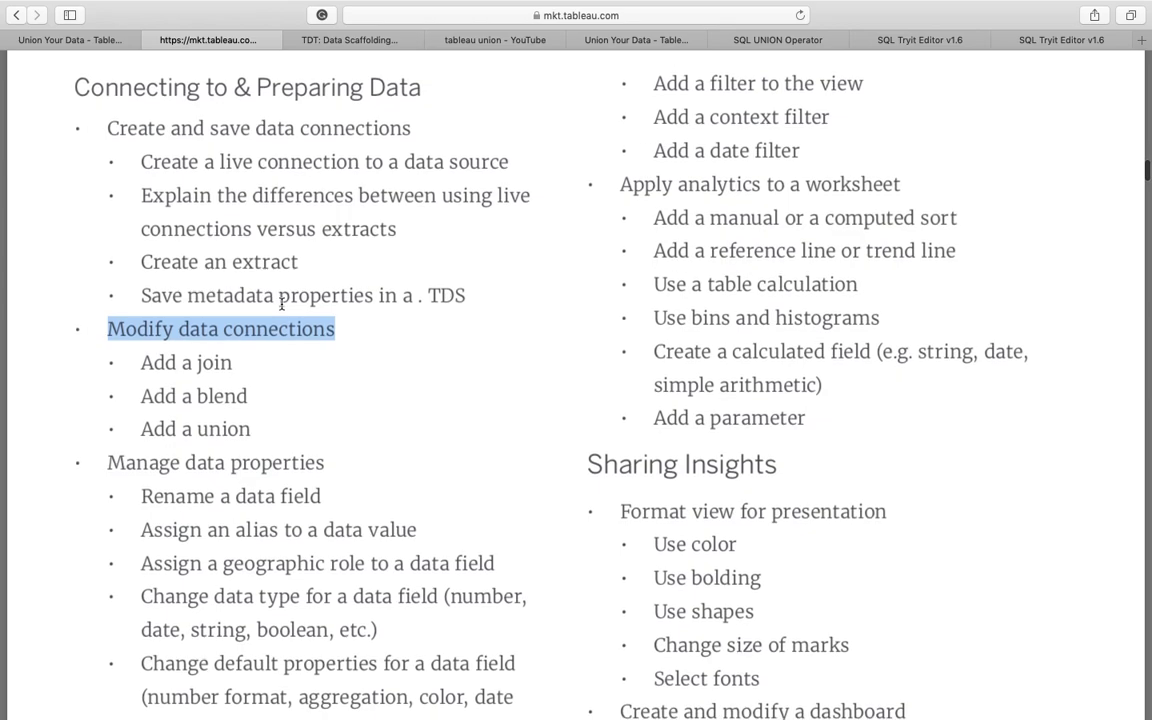
pyautogui.scroll(-1, 282, 304)
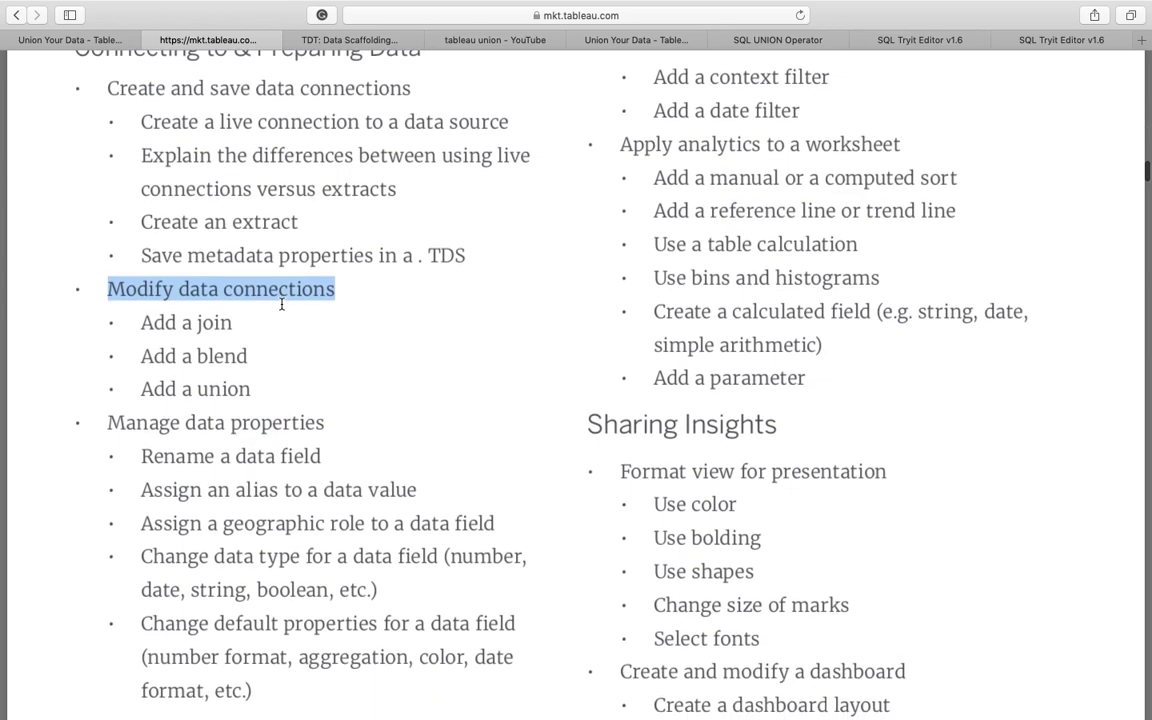
# Open the Union Your Data help article and read through its supported connectors, example union table and wildcard search sections
pyautogui.click(97, 41)
pyautogui.scroll(-10, 363, 476)
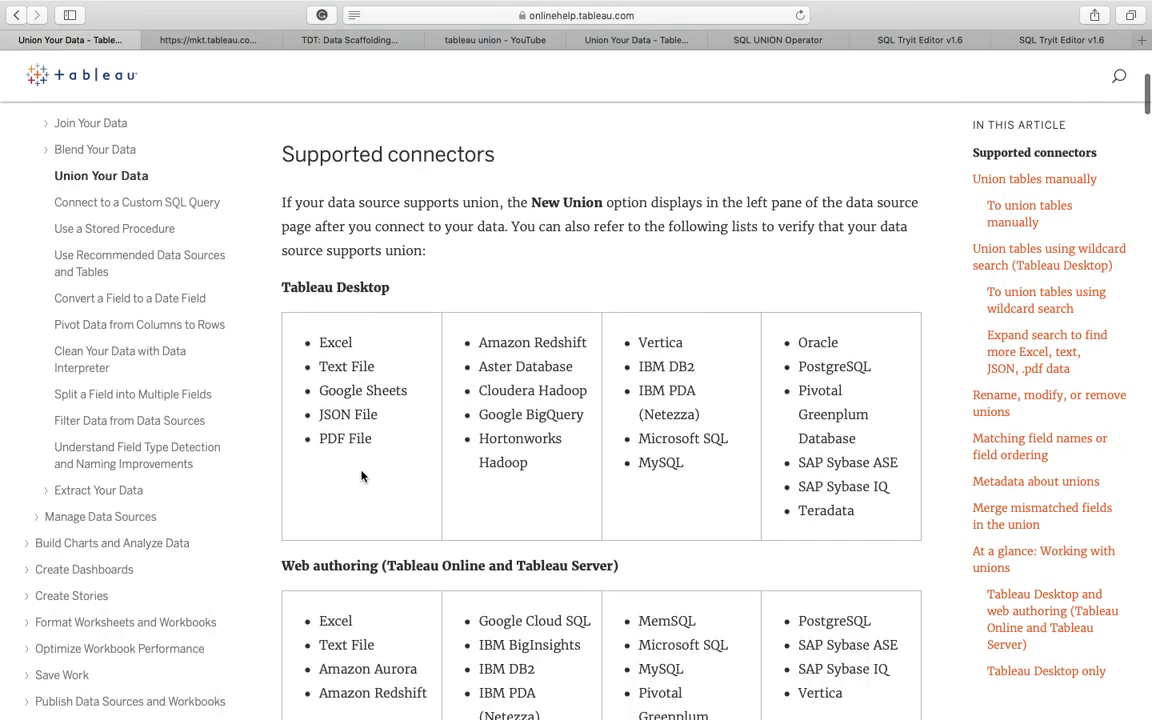
pyautogui.scroll(-15, 363, 476)
pyautogui.scroll(10, 363, 476)
pyautogui.scroll(3, 363, 476)
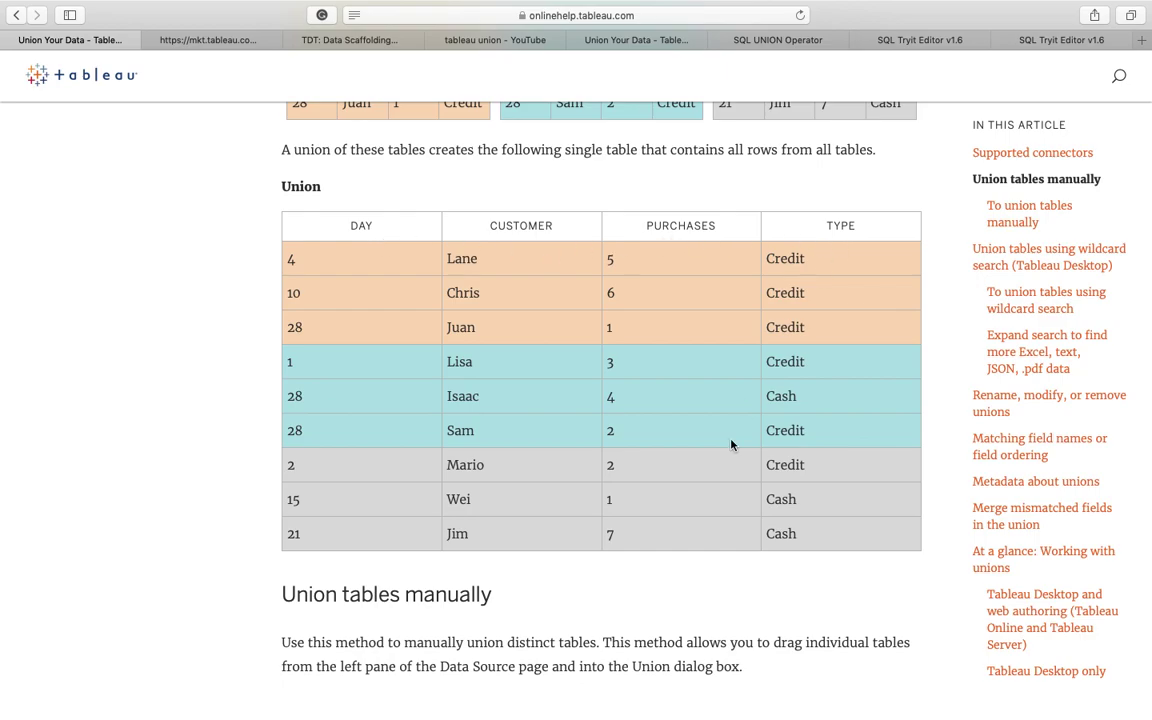
pyautogui.scroll(-3, 732, 443)
pyautogui.scroll(-20, 731, 445)
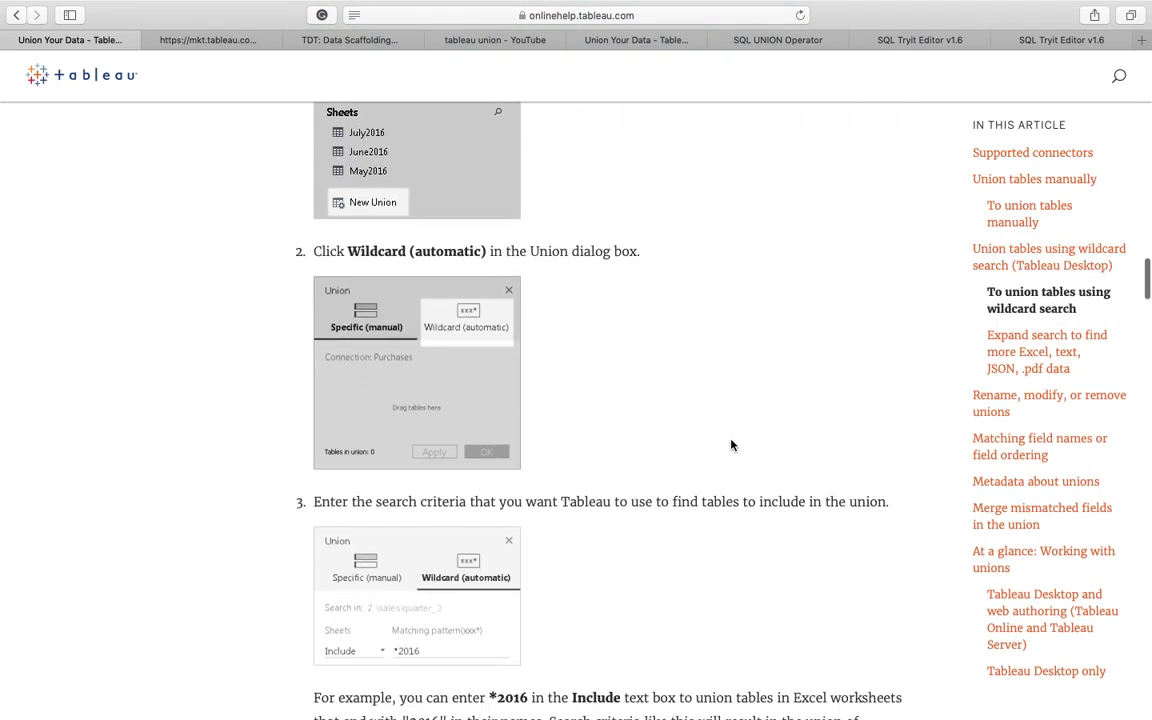
pyautogui.scroll(-20, 731, 445)
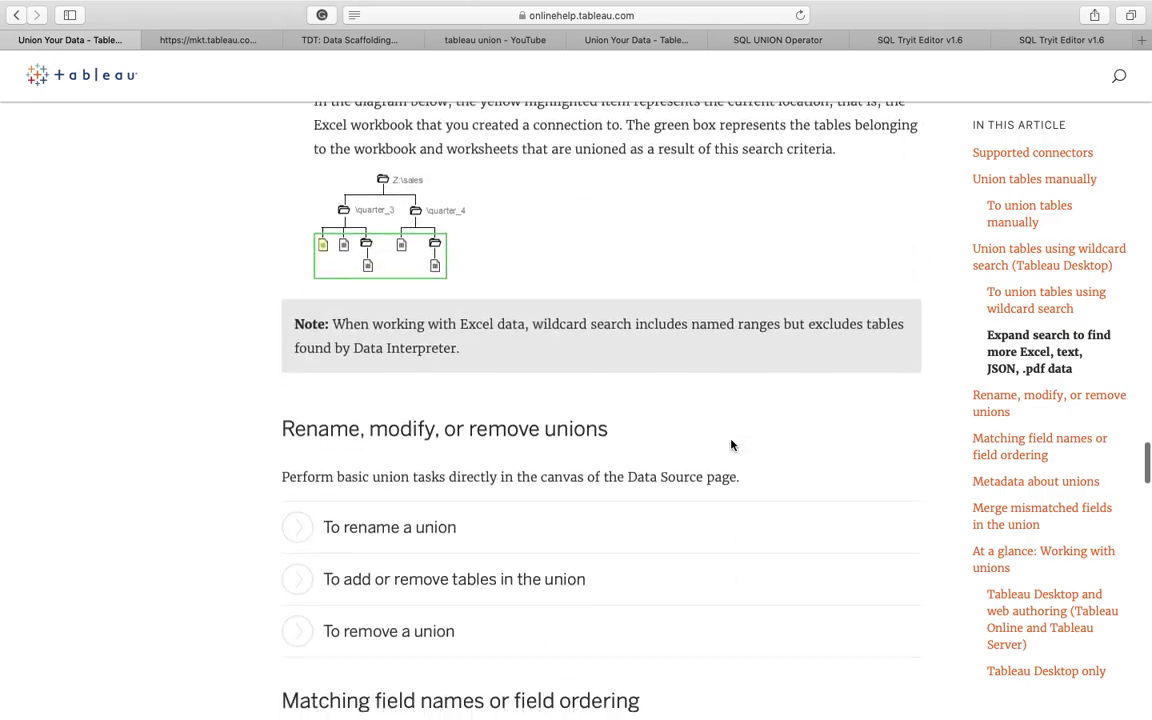
# Examine the Merge mismatched fields in the union section, comparing the union with null values to the merged-column version
pyautogui.scroll(-12, 731, 445)
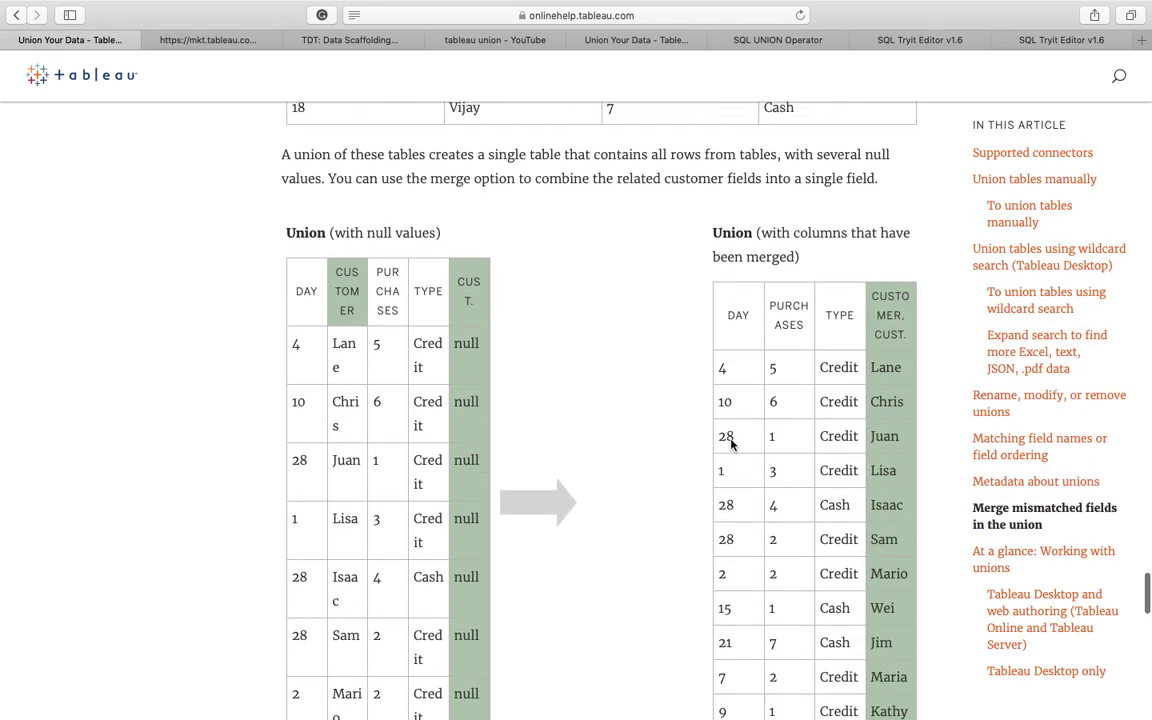
pyautogui.scroll(8, 731, 445)
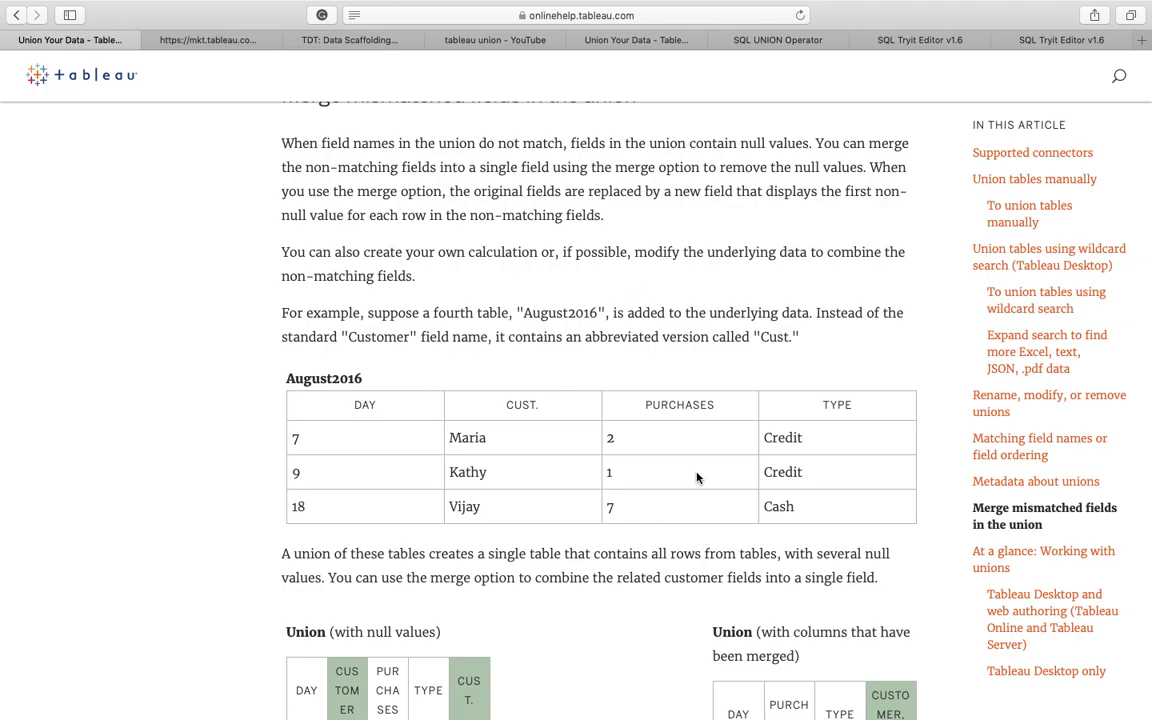
pyautogui.scroll(-5, 697, 478)
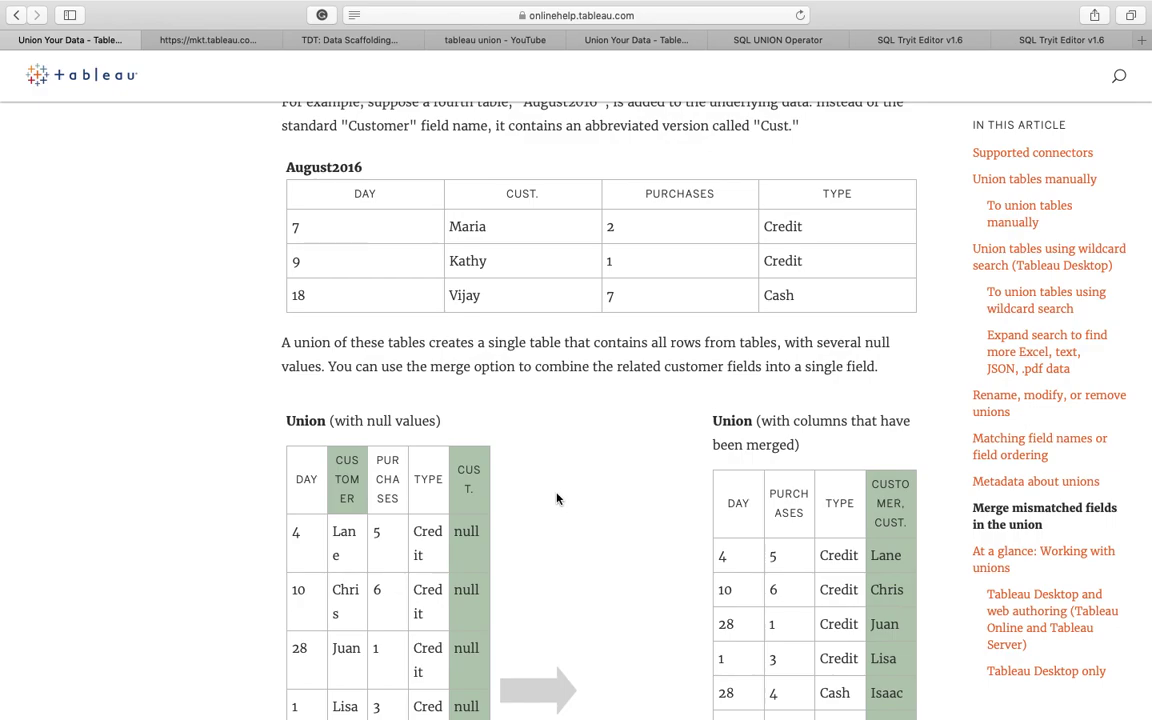
pyautogui.scroll(-2, 558, 496)
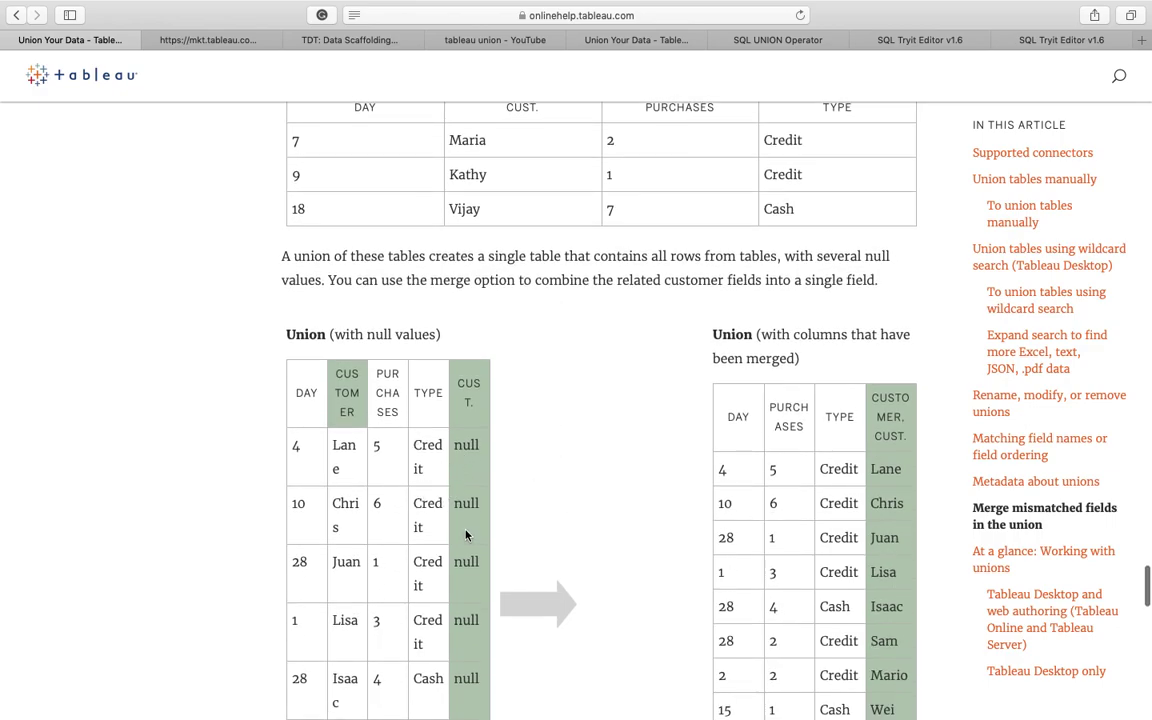
pyautogui.scroll(-1, 466, 500)
pyautogui.scroll(-5, 480, 540)
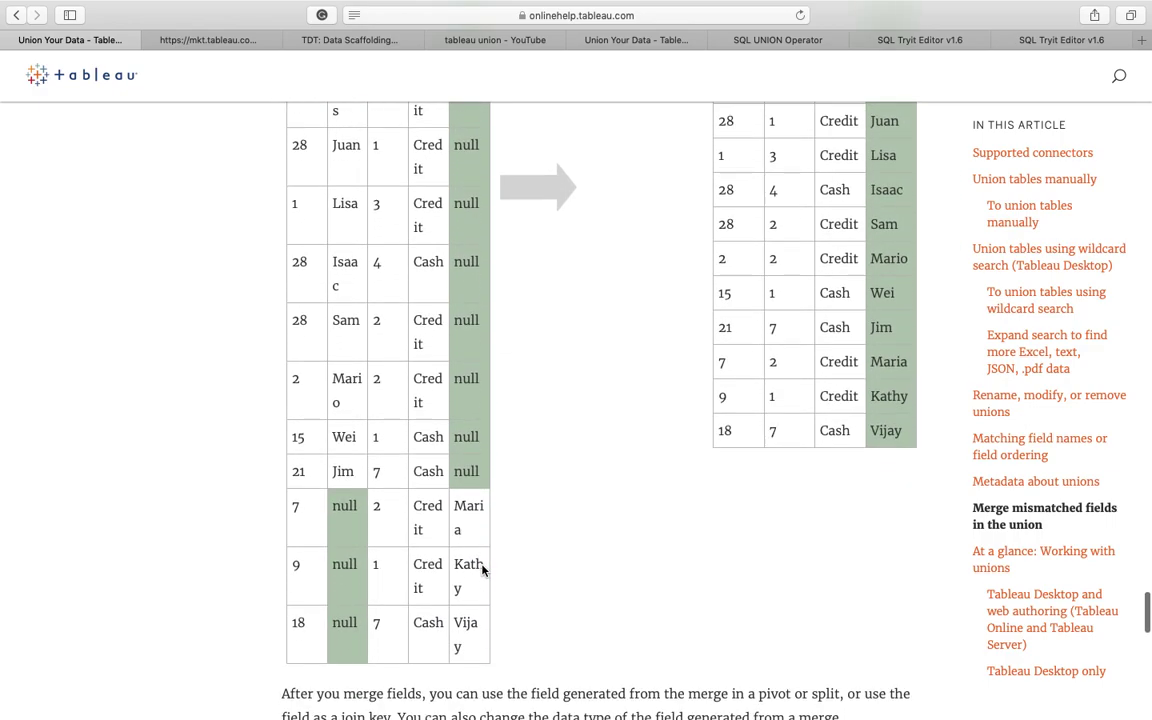
pyautogui.scroll(5, 427, 506)
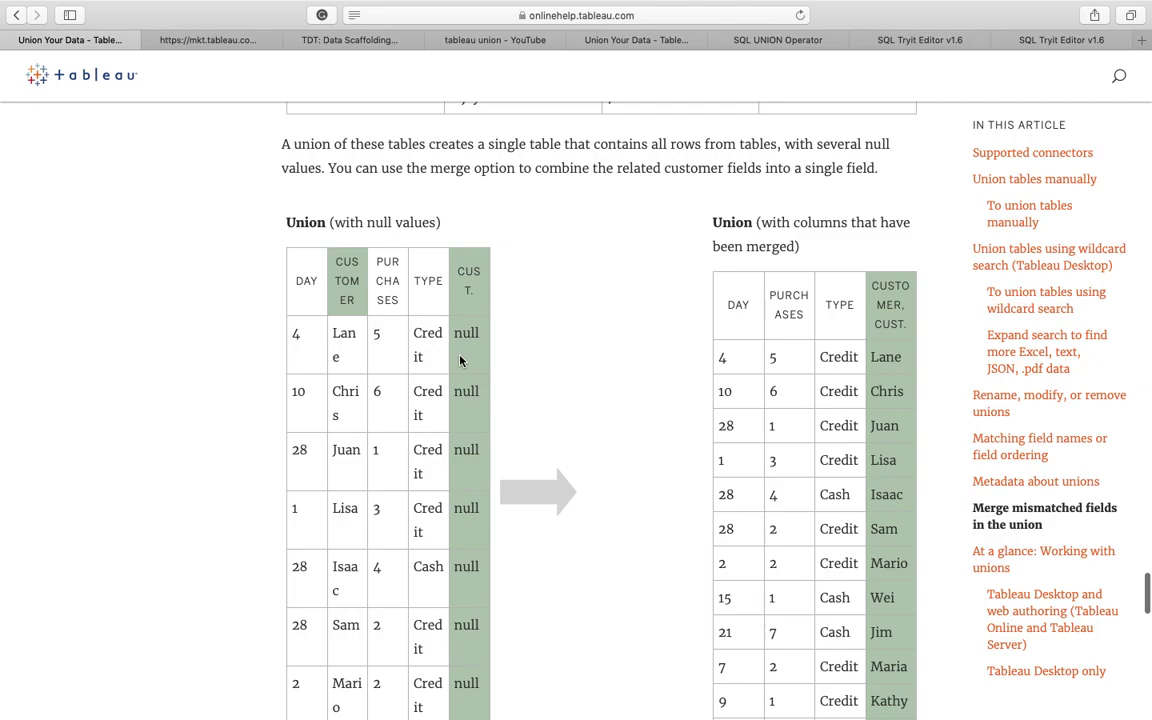
pyautogui.scroll(-3, 617, 311)
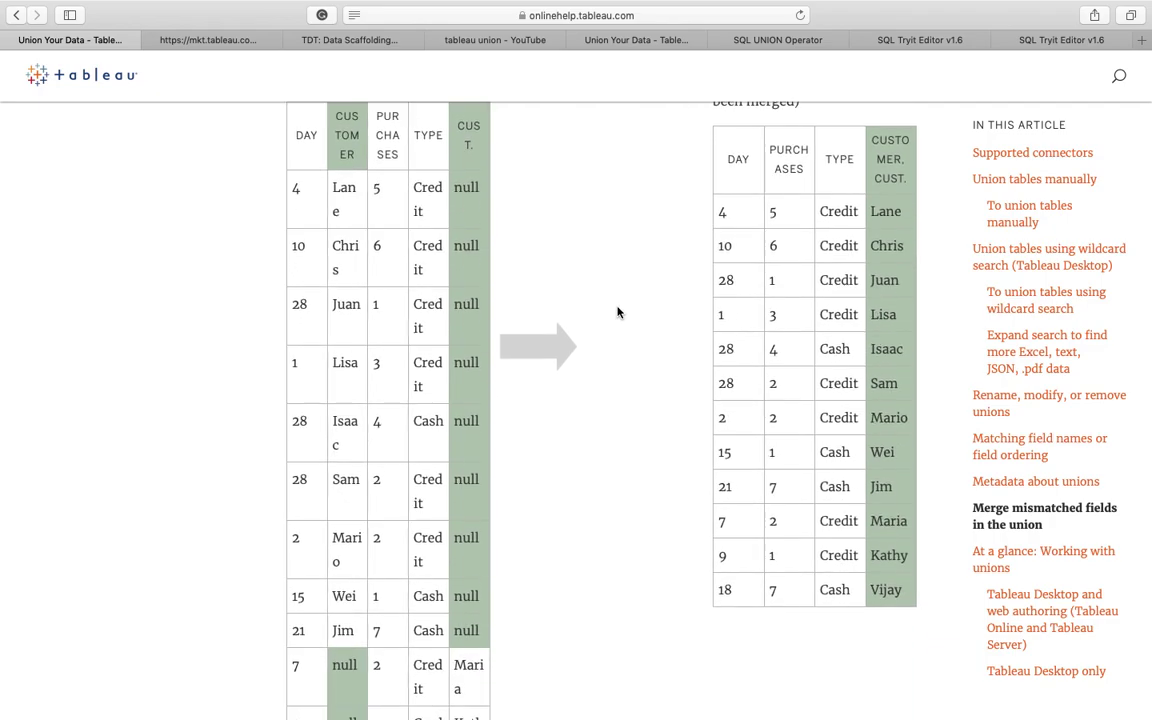
pyautogui.scroll(-1, 617, 313)
pyautogui.scroll(1, 617, 313)
# Switch back to Tableau, close the union editor, and remove the wildcard union from the data source
pyautogui.press('super+Tab')
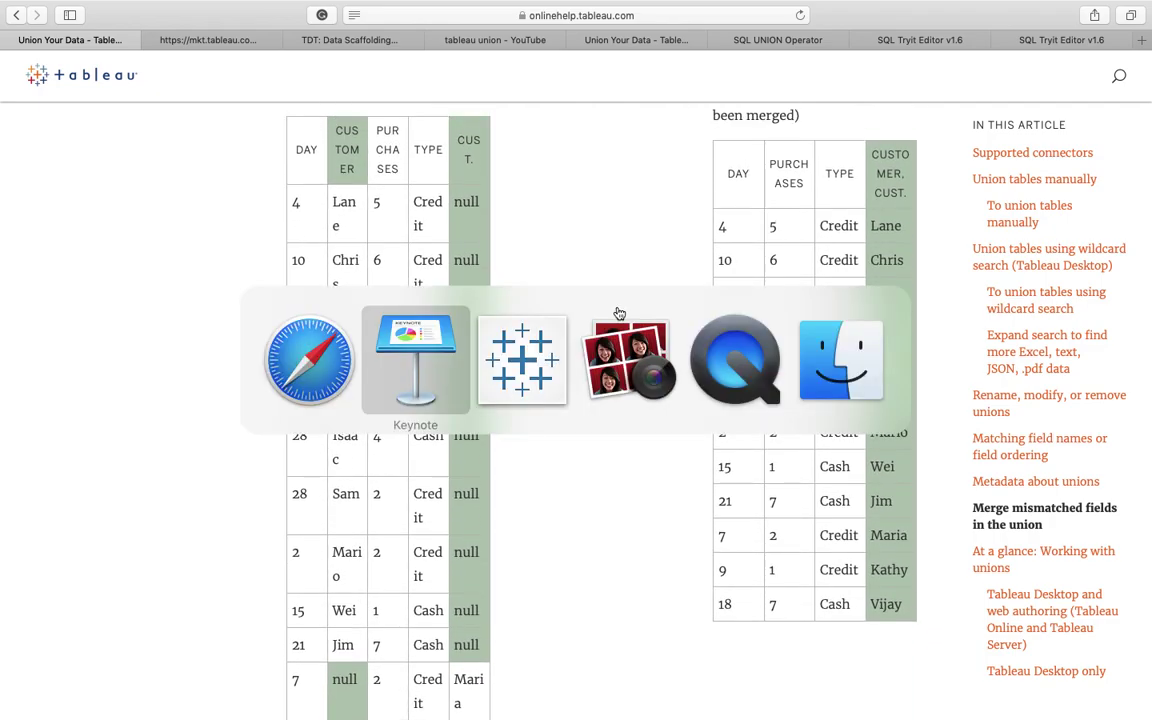
pyautogui.press('super+Tab')
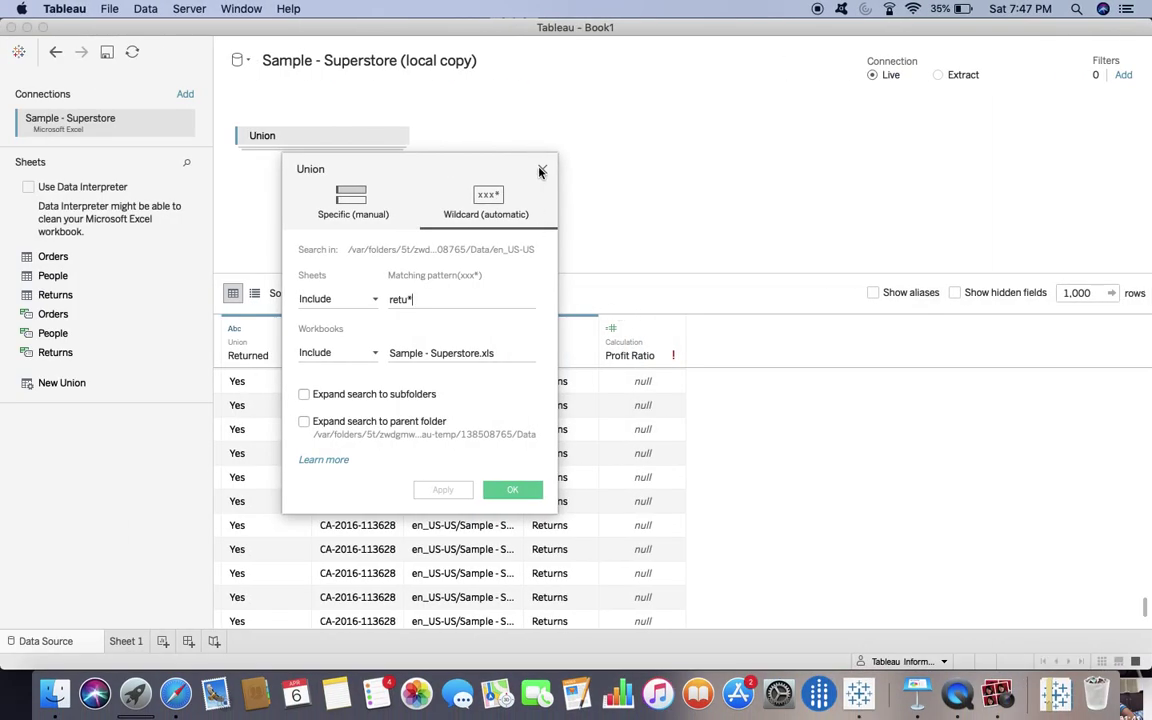
pyautogui.click(541, 167)
pyautogui.click(396, 136)
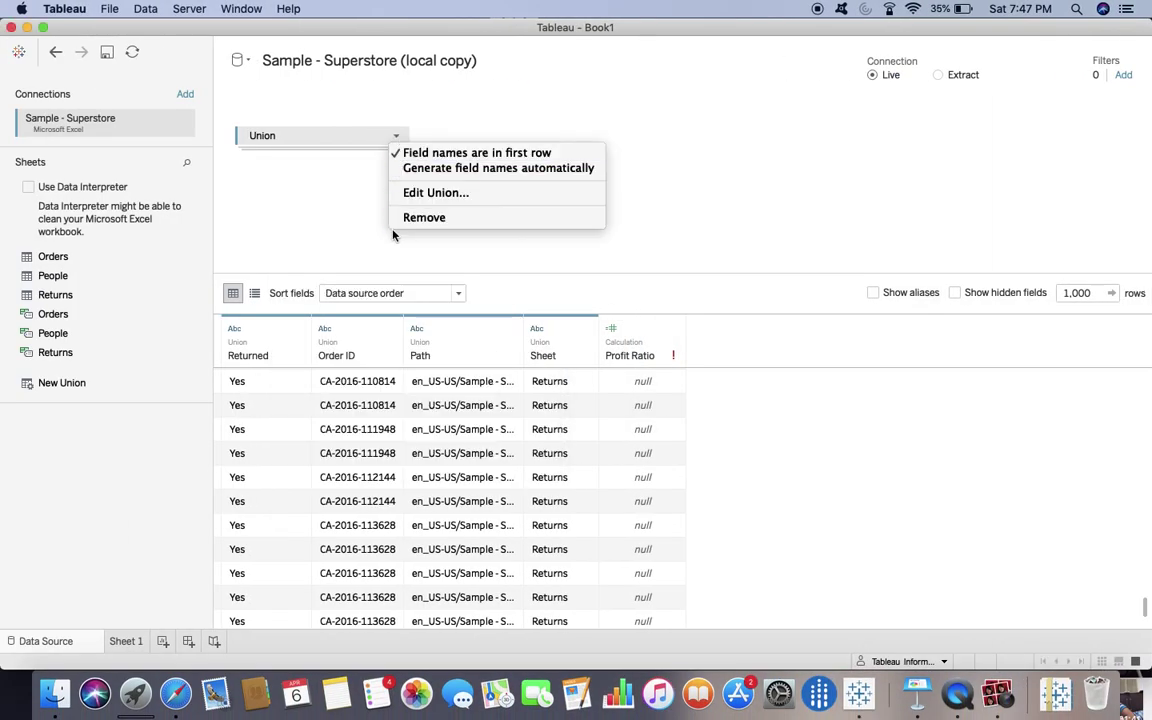
pyautogui.click(411, 216)
pyautogui.moveTo(98, 258); pyautogui.dragTo(347, 141)
pyautogui.click(396, 136)
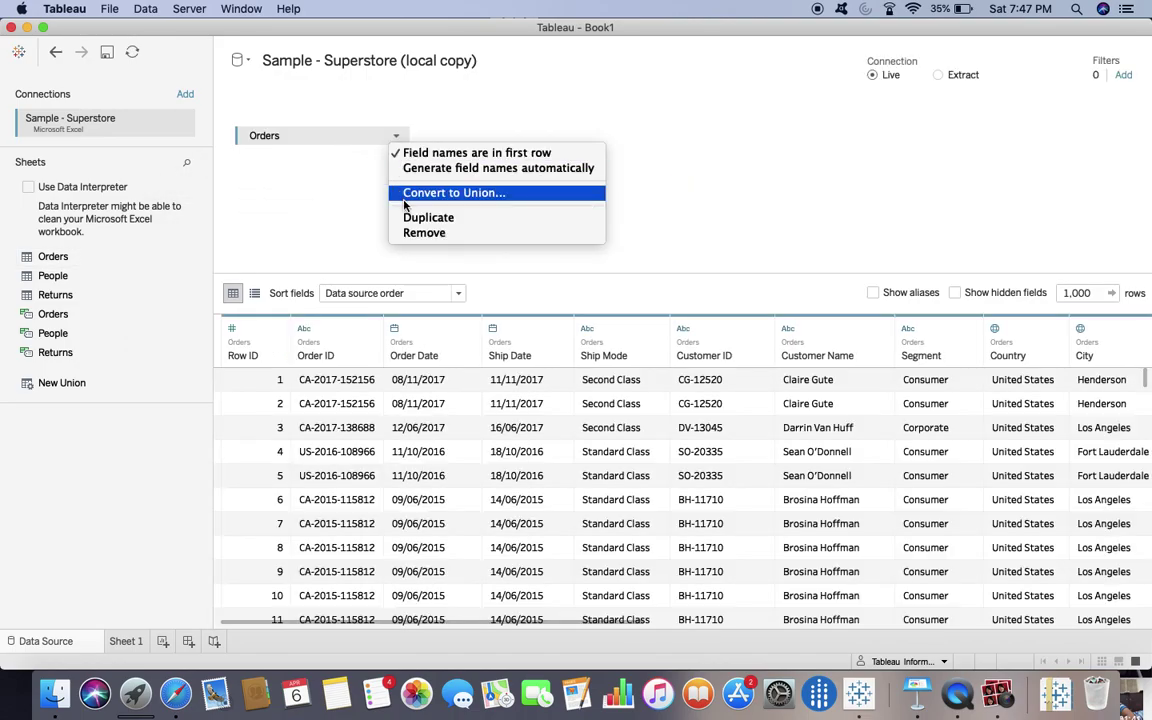
pyautogui.click(424, 232)
# Create a new manual union of the Orders and Returns sheets and apply it
pyautogui.doubleClick(85, 386)
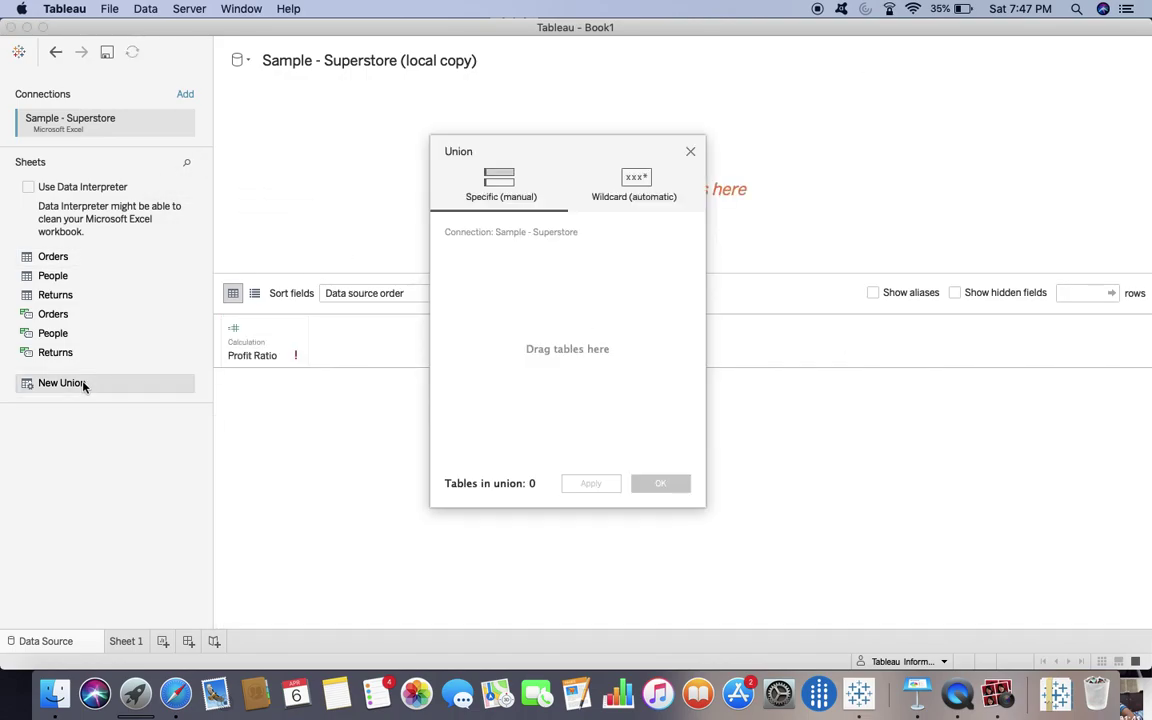
pyautogui.moveTo(87, 257); pyautogui.dragTo(516, 261)
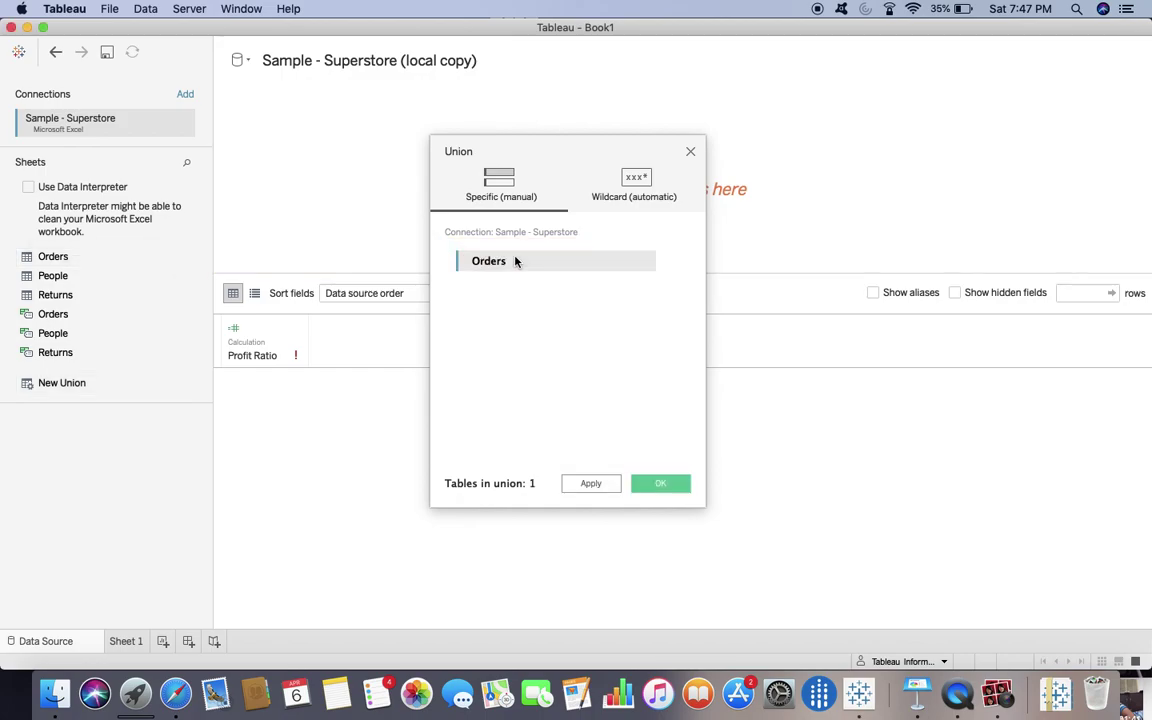
pyautogui.moveTo(75, 295); pyautogui.dragTo(524, 297)
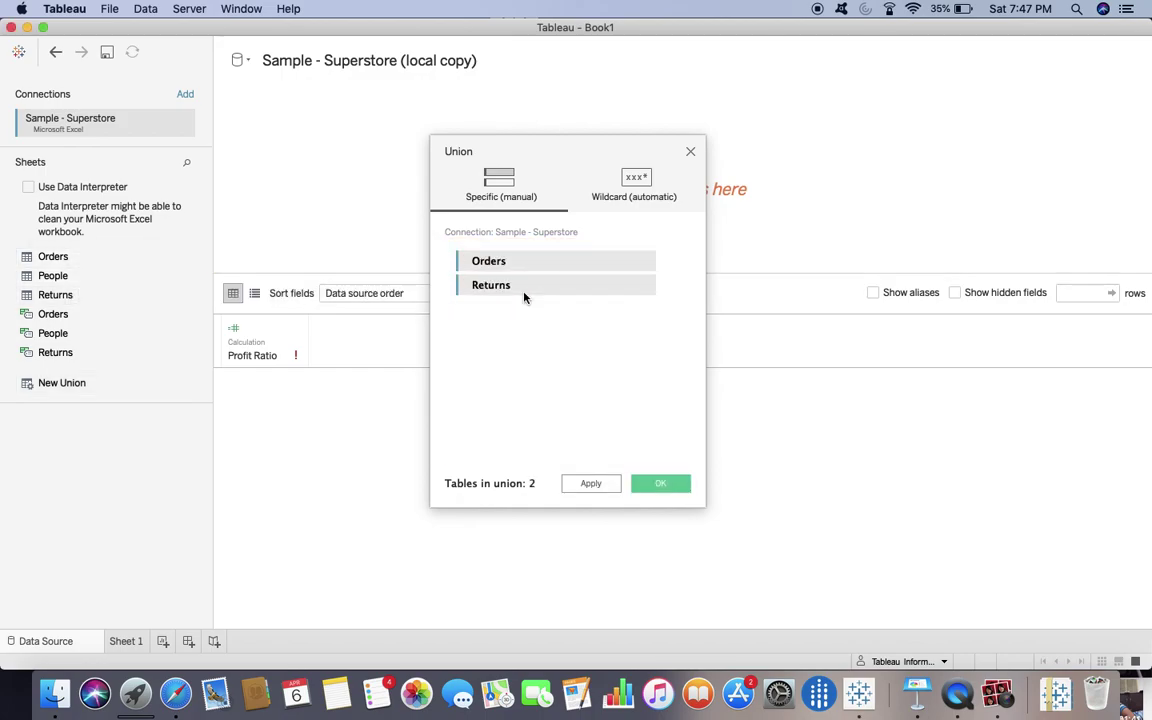
pyautogui.click(600, 487)
pyautogui.click(660, 487)
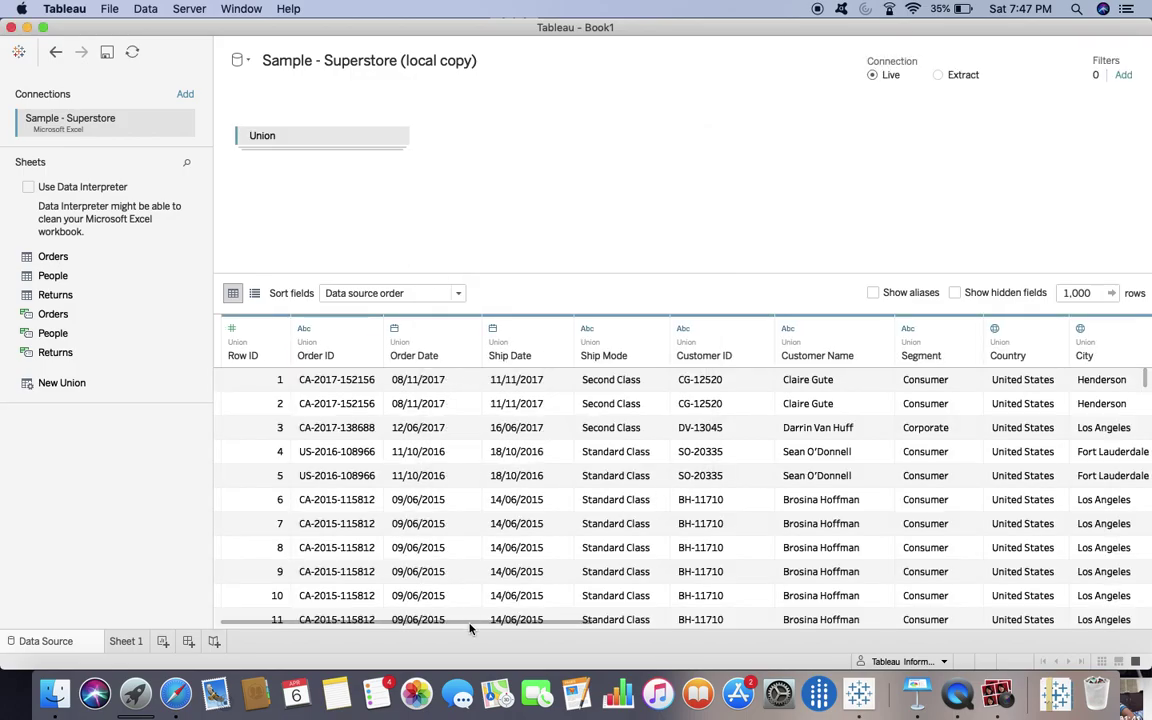
# Examine the remaining columns of the union preview through to the Returned, Sheet, Table Name and Profit Ratio fields
pyautogui.moveTo(478, 624); pyautogui.dragTo(866, 633)
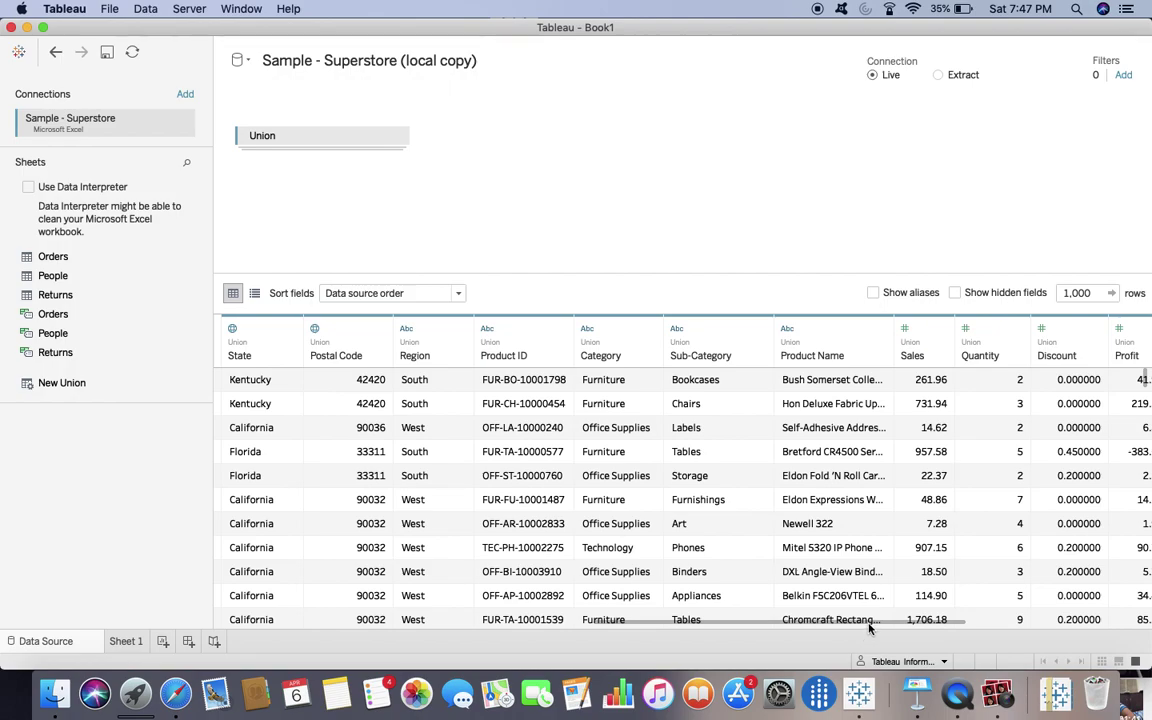
pyautogui.moveTo(866, 633); pyautogui.dragTo(1107, 628)
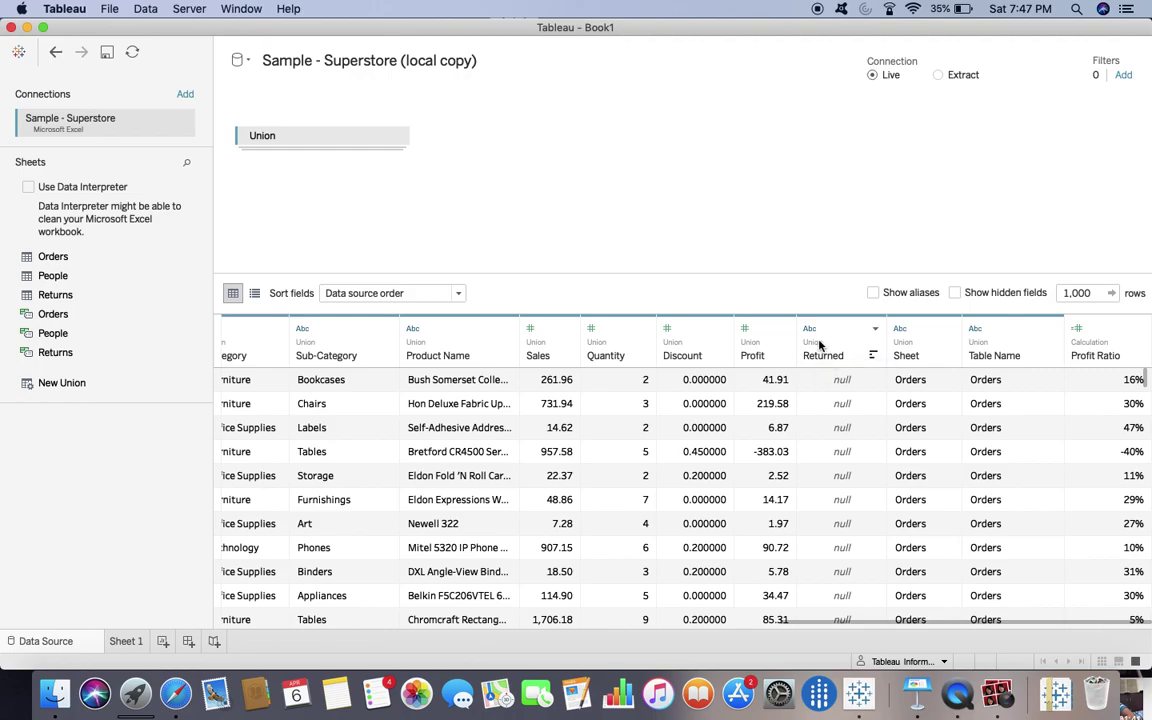
pyautogui.scroll(-3, 846, 465)
pyautogui.scroll(3, 854, 468)
# Switch to the Union Your Data help article in Safari and compare the null-value union table with the merged-columns table
pyautogui.press('super+Tab')
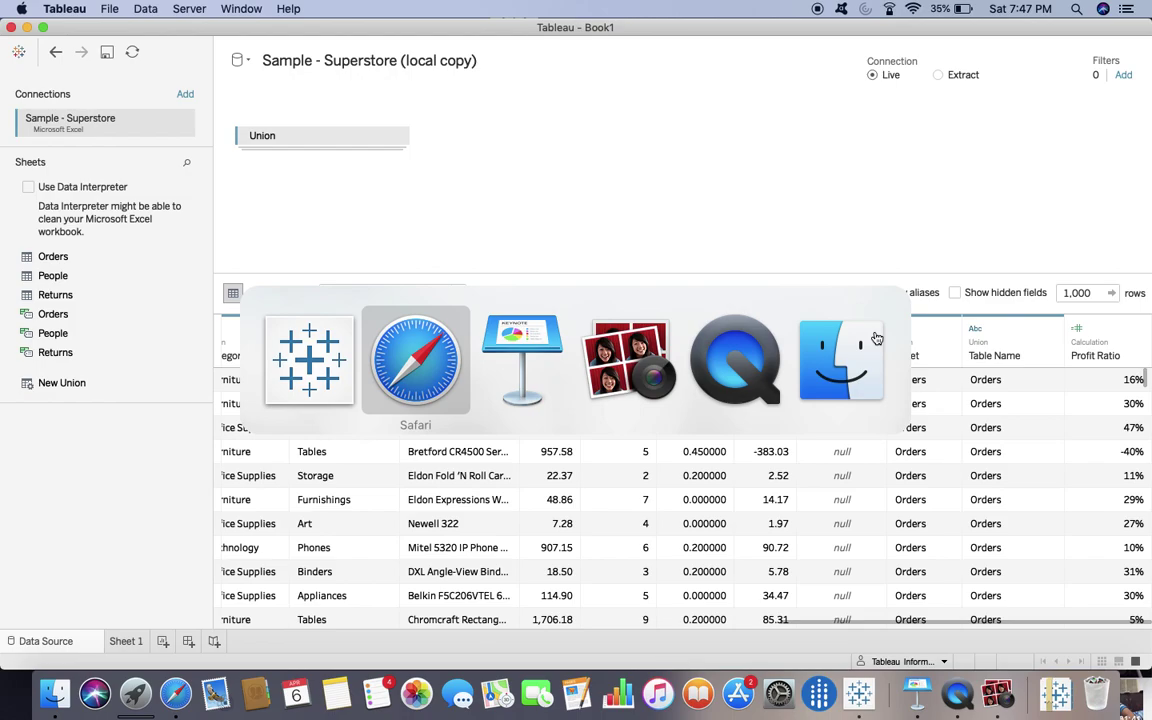
pyautogui.scroll(5, 875, 330)
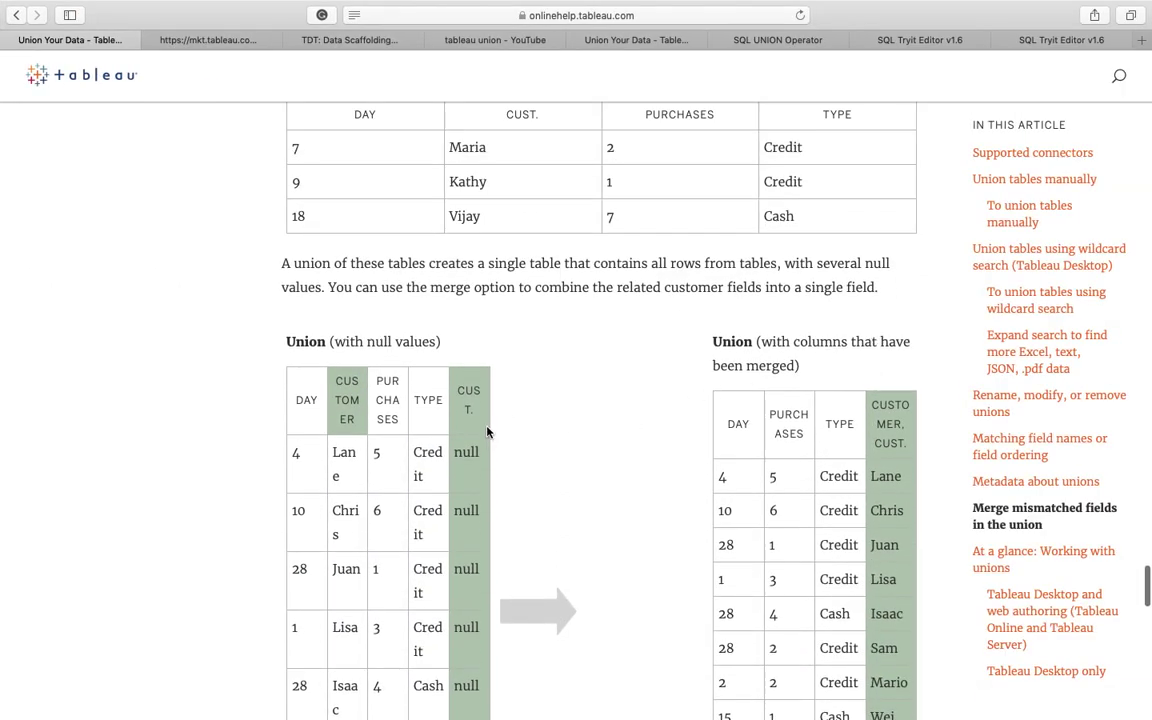
pyautogui.scroll(-5, 463, 512)
pyautogui.scroll(-4, 463, 512)
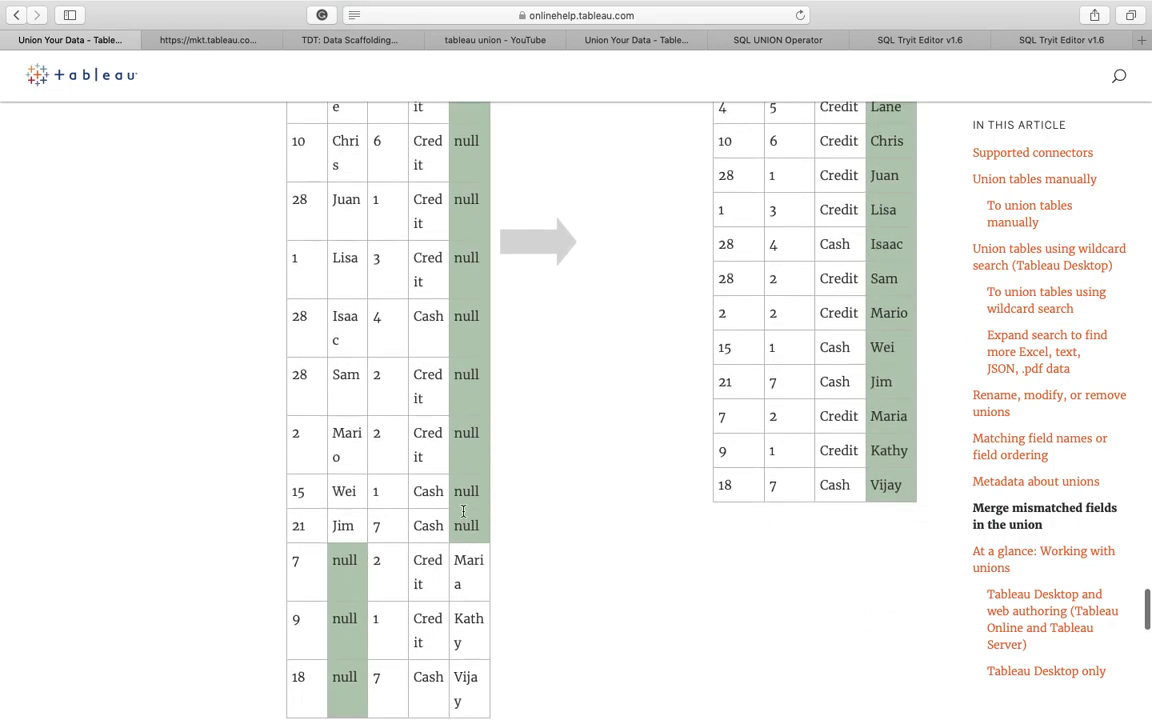
pyautogui.scroll(3, 463, 512)
pyautogui.scroll(-3, 463, 512)
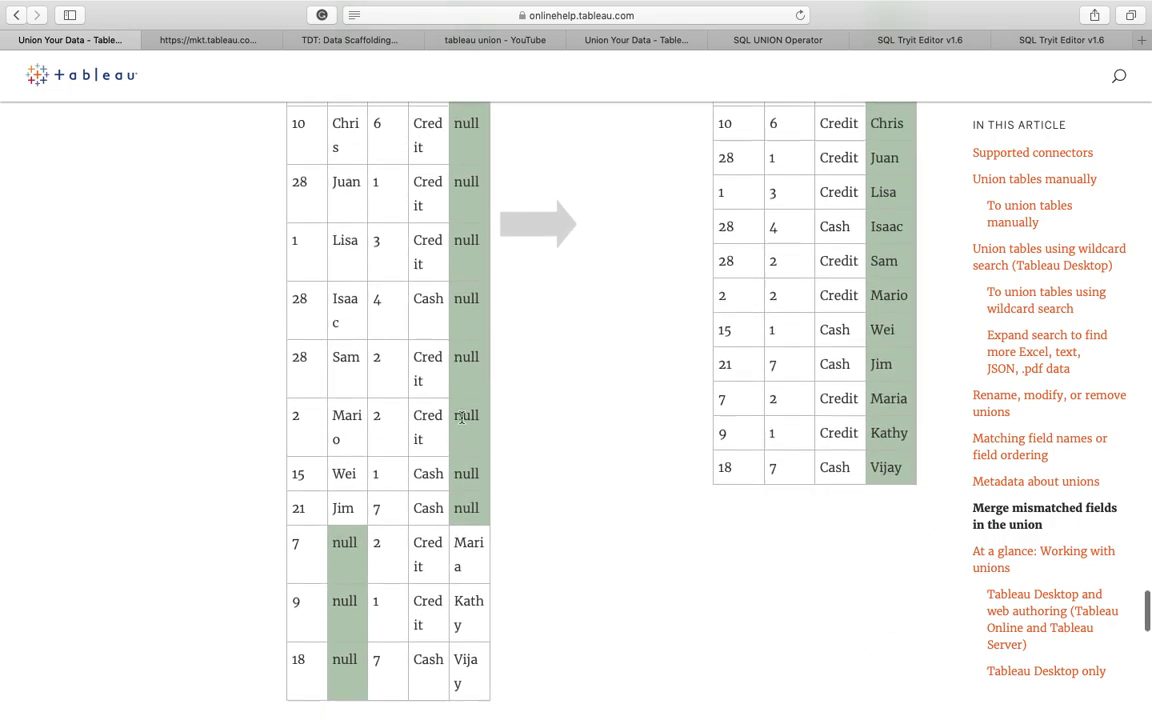
pyautogui.scroll(2, 460, 470)
pyautogui.scroll(-10, 460, 469)
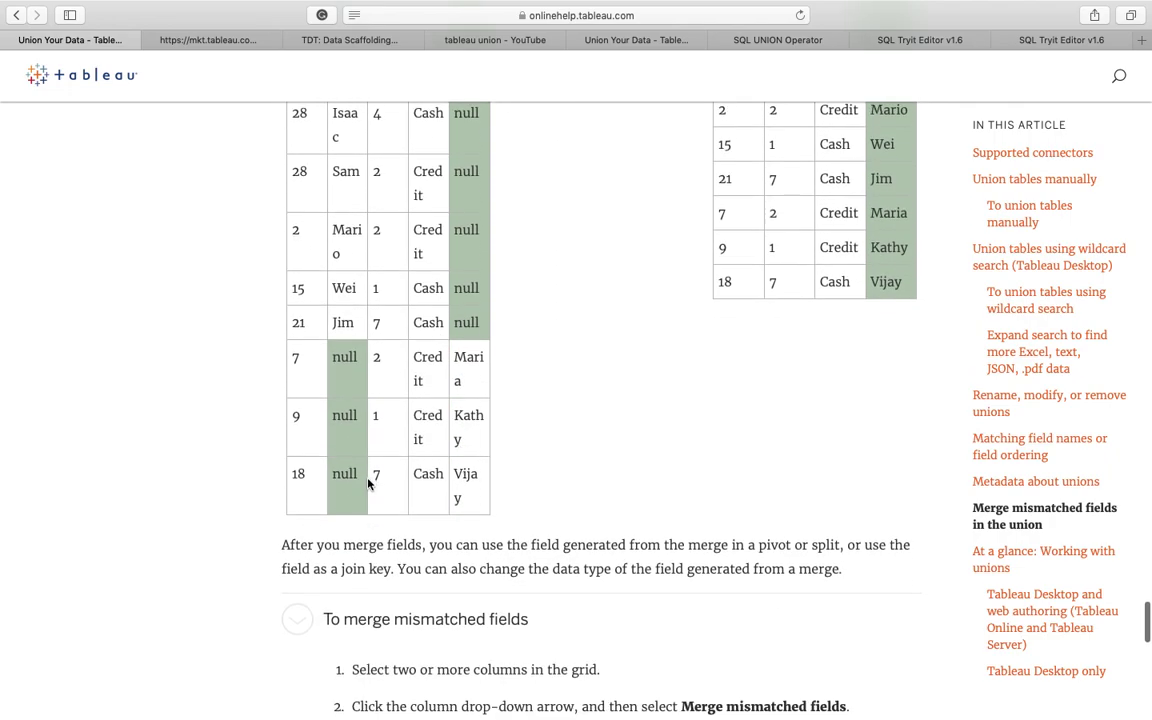
pyautogui.scroll(8, 368, 480)
pyautogui.scroll(-2, 368, 485)
pyautogui.scroll(-3, 368, 485)
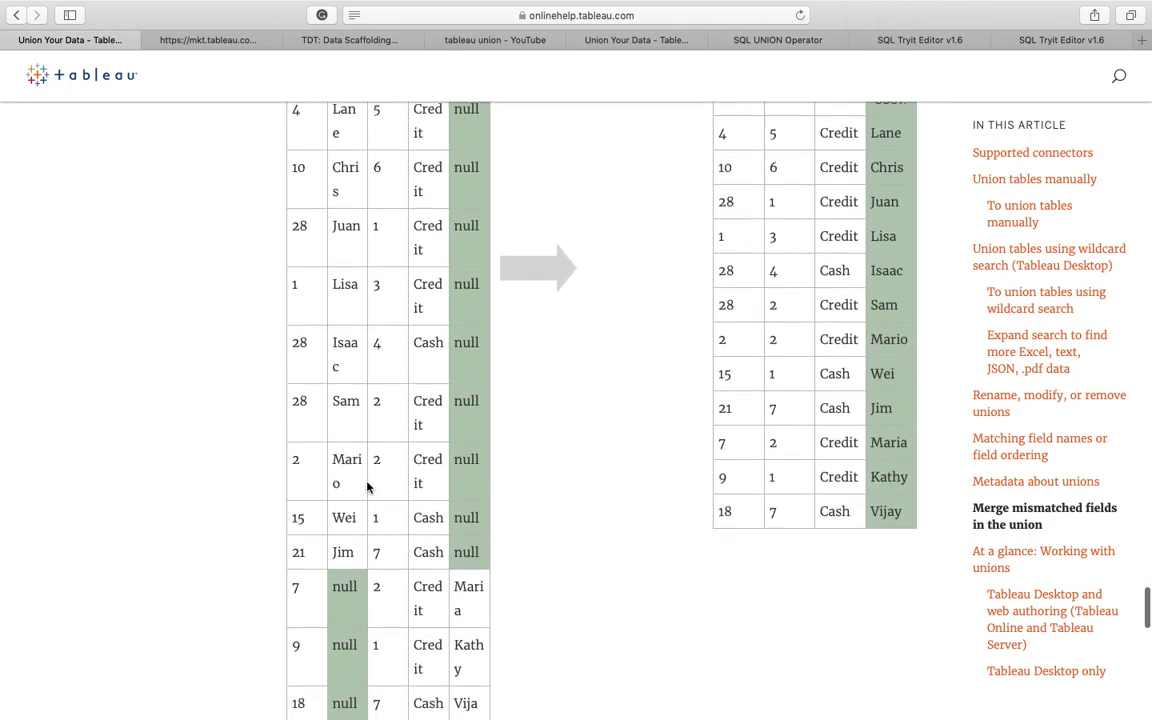
pyautogui.scroll(9, 368, 485)
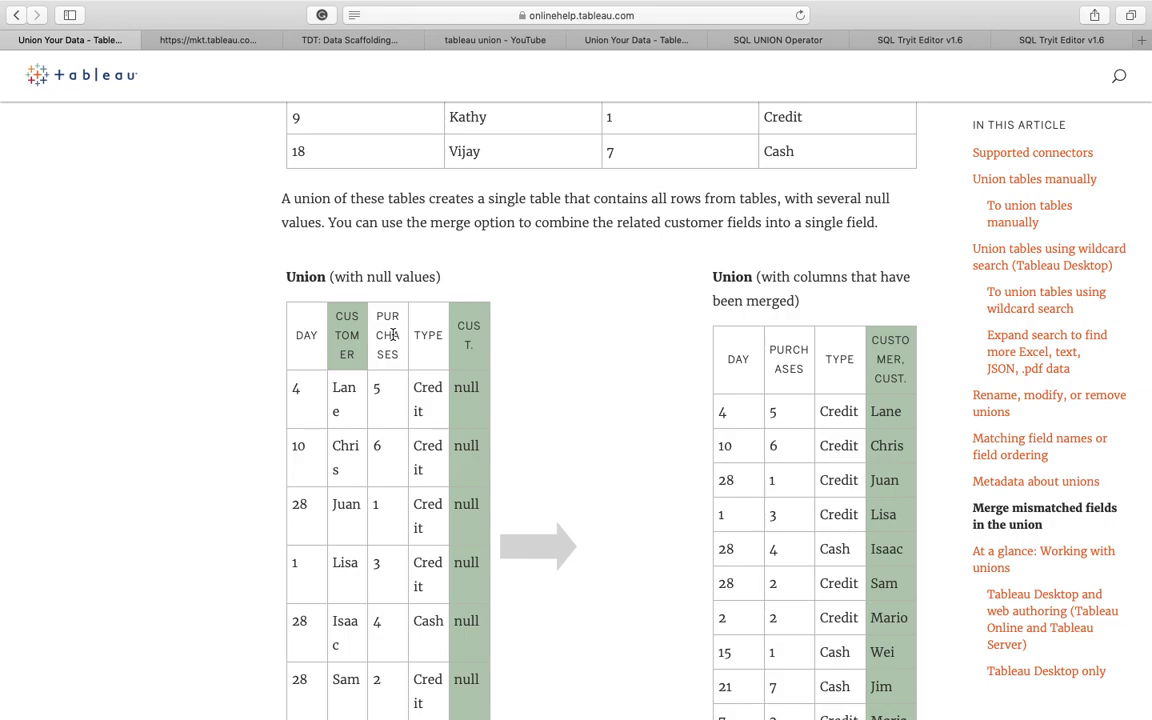
# Switch back to Tableau, select the Returned and Sheet columns together, and open their options to locate Merge Mismatched Fields
pyautogui.press('super+Tab')
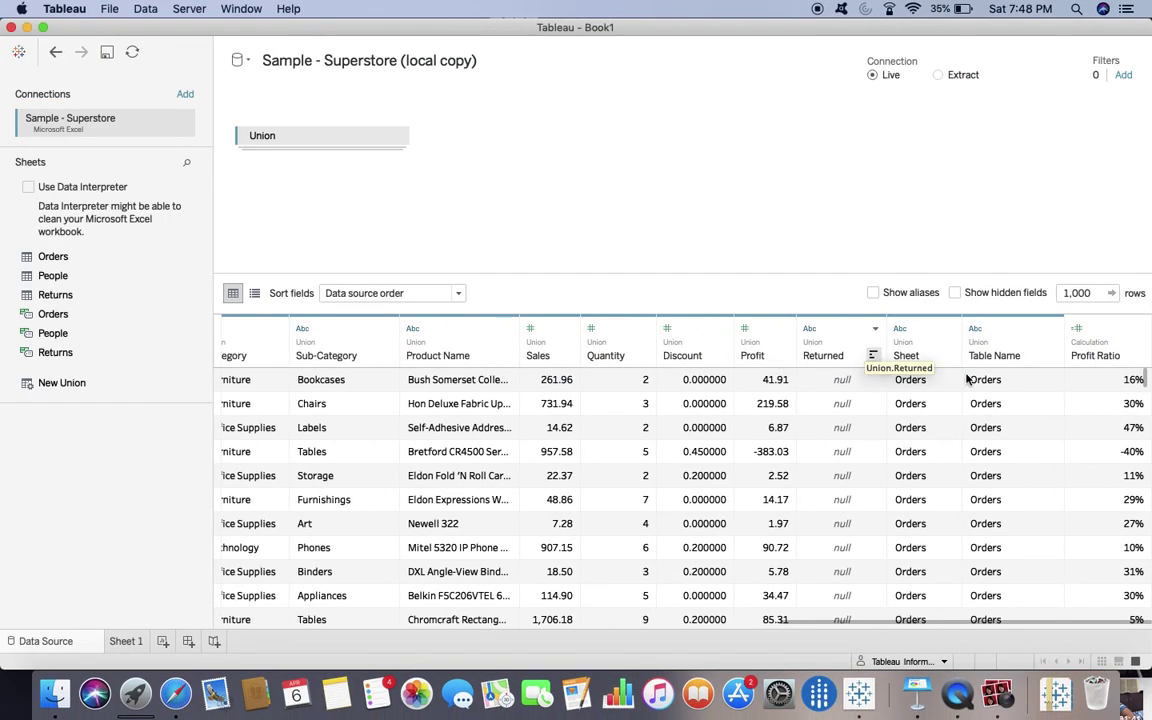
pyautogui.click(876, 329)
pyautogui.click(852, 330)
pyautogui.click(851, 328)
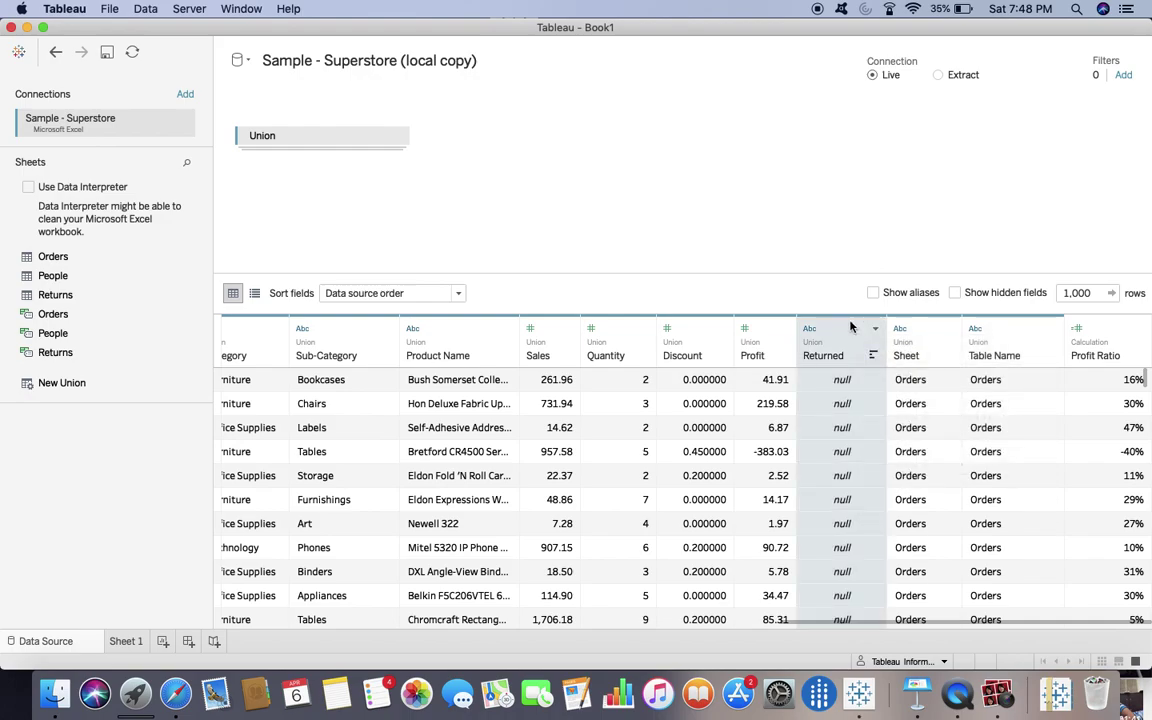
pyautogui.keyDown('shift'); pyautogui.click(929, 330); pyautogui.keyUp('shift')
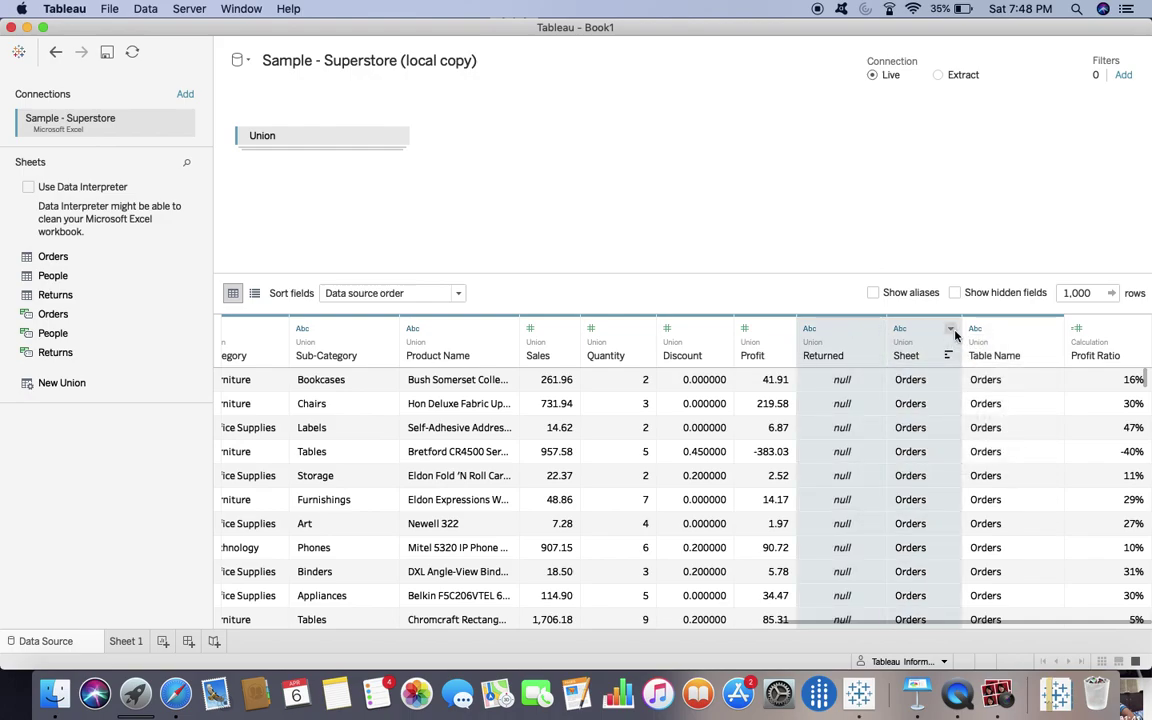
pyautogui.click(951, 330)
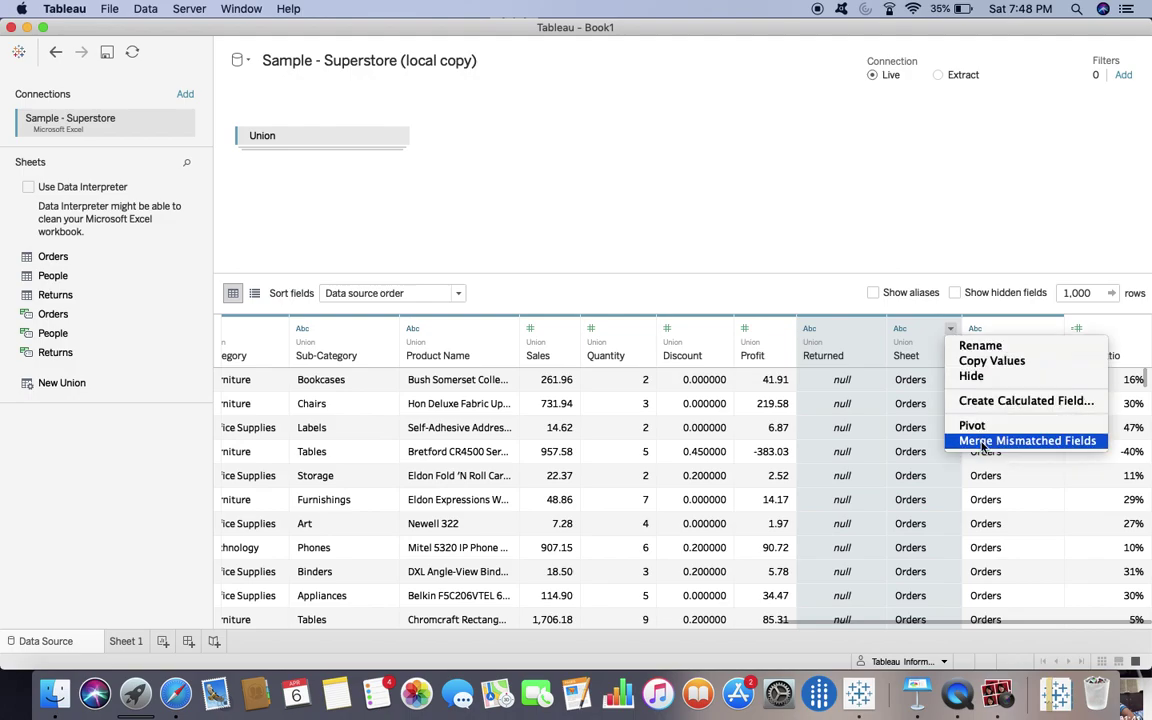
# Return to the help article in Safari and examine the merged customer column in the example union table
pyautogui.press('super+Tab')
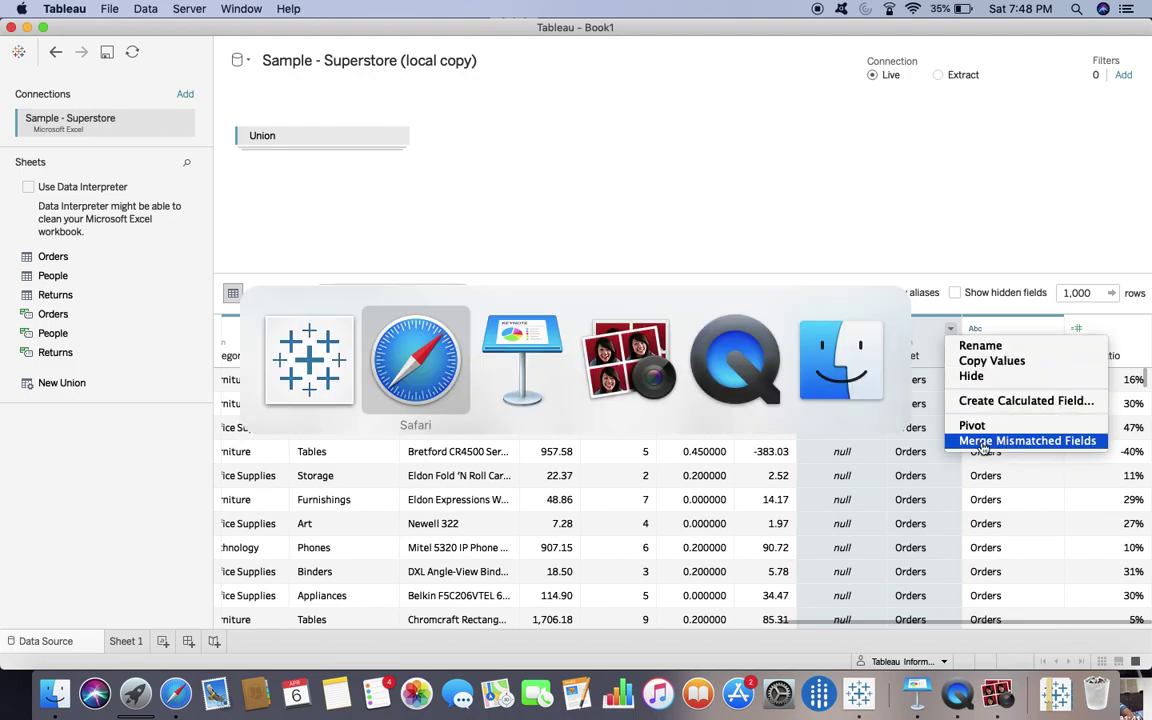
pyautogui.scroll(-5, 861, 458)
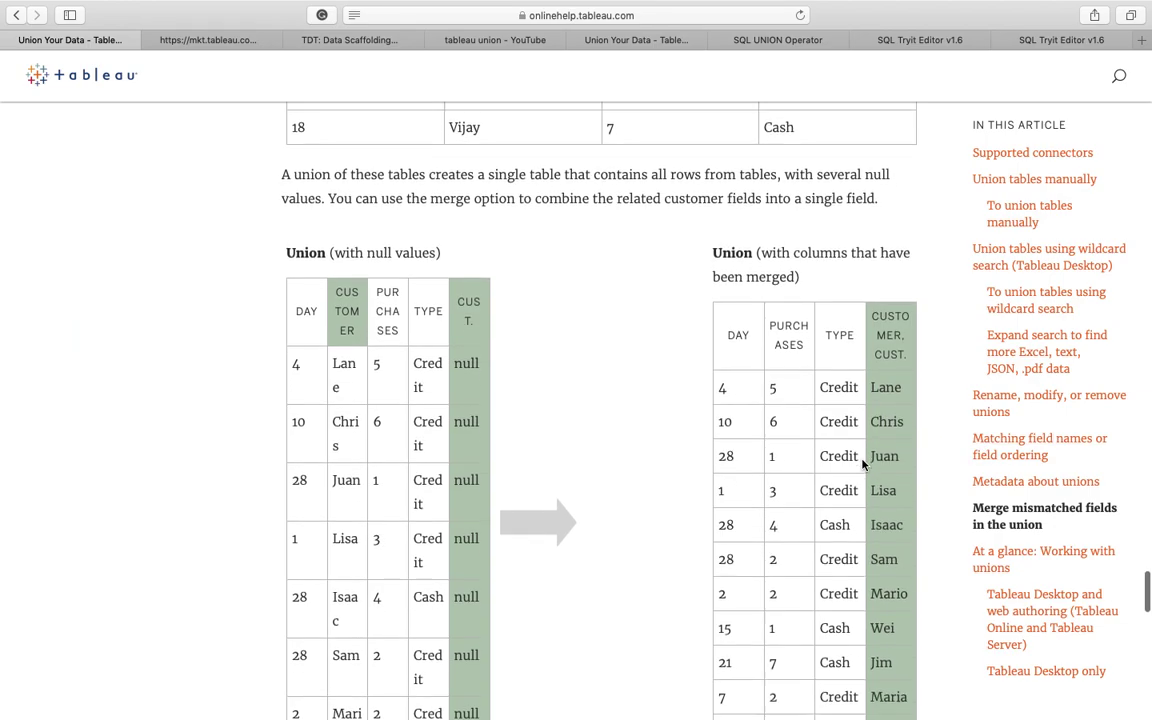
pyautogui.scroll(-3, 807, 535)
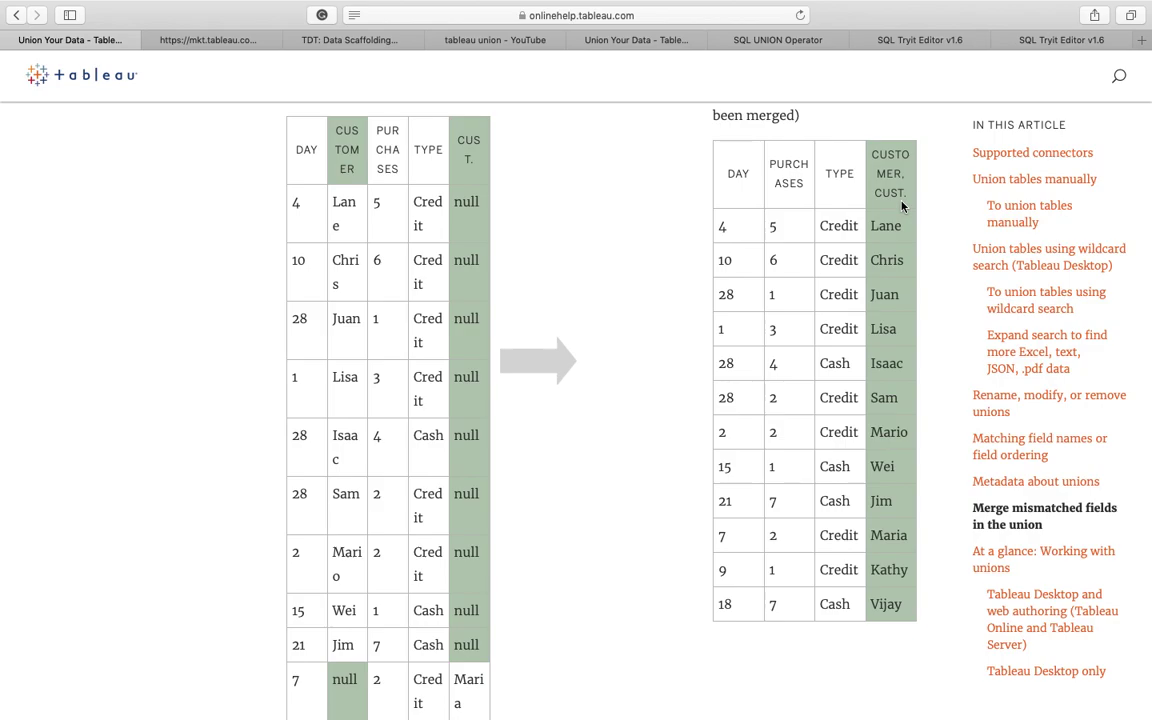
# Switch to Keynote and review the Session 3 agenda on modifying data connections, ending on the Subscribe Now slide
pyautogui.press('super+Tab')
pyautogui.press('super+Tab')
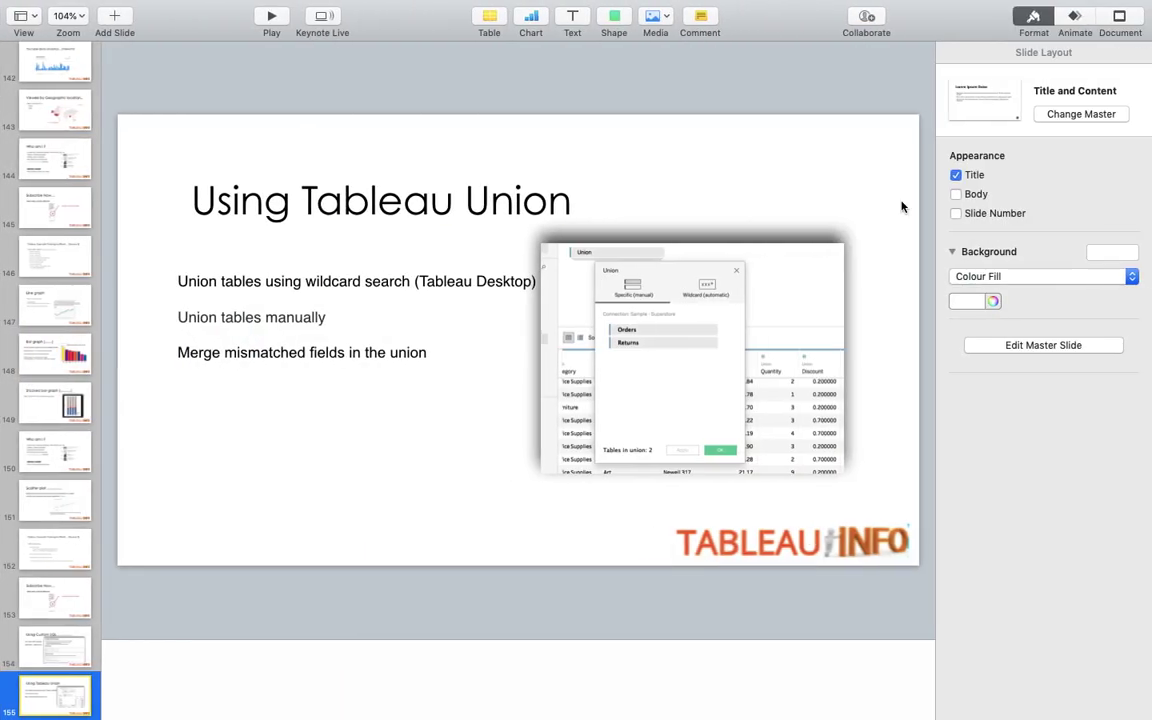
pyautogui.press('Up')
pyautogui.press('Up')
pyautogui.press('Up')
pyautogui.press('Up')
pyautogui.press('Up')
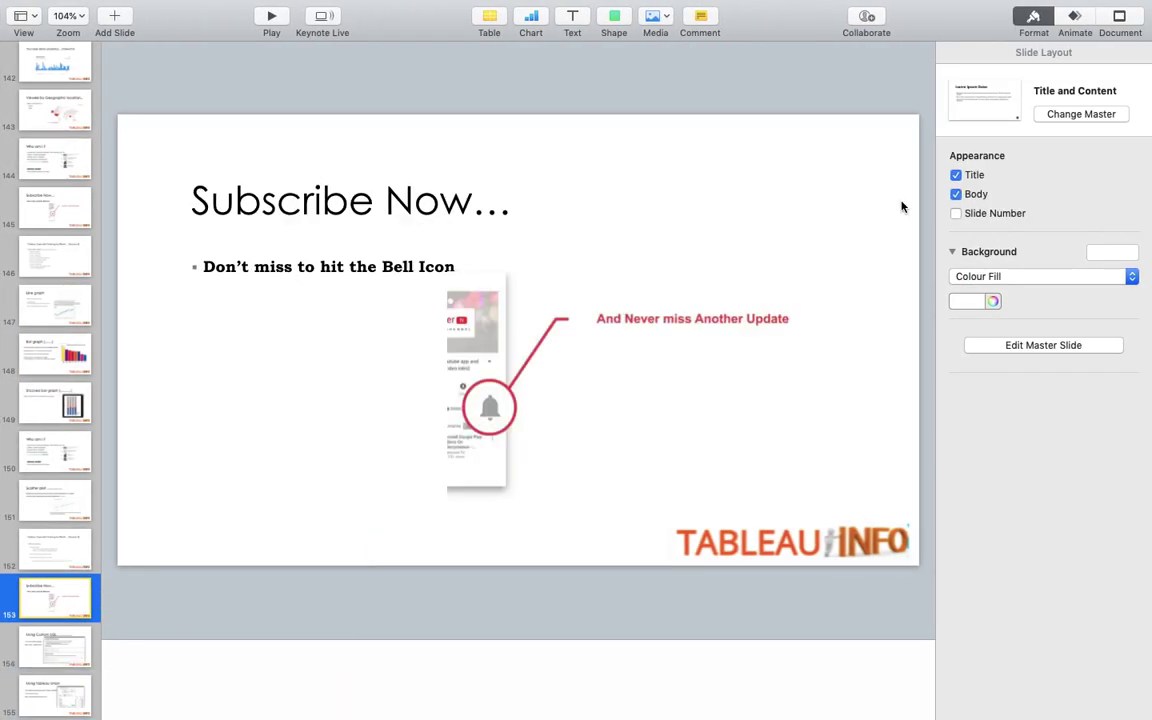
pyautogui.press('Down')
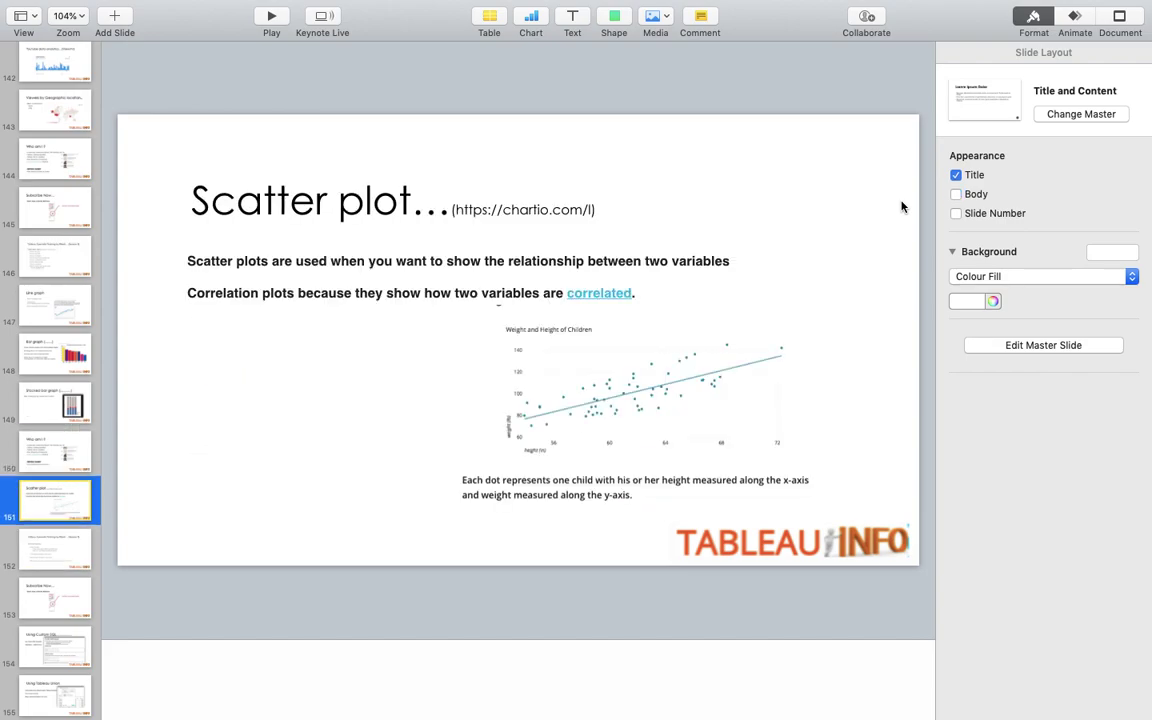
pyautogui.press('Down')
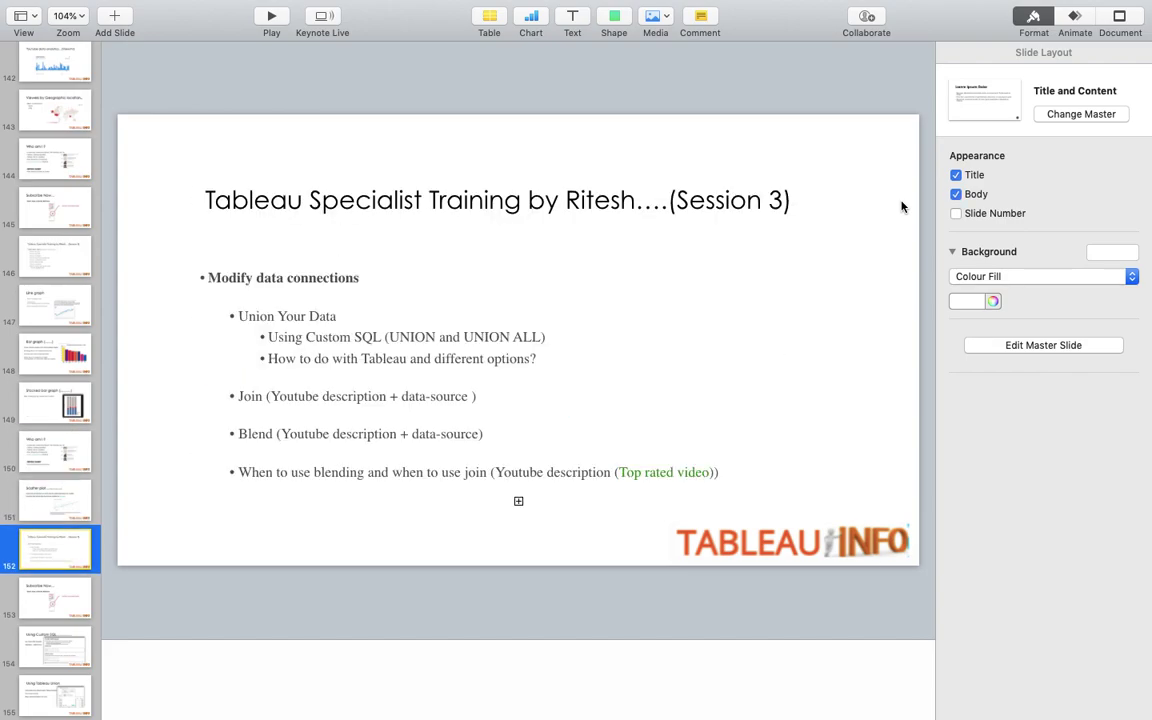
pyautogui.press('Up')
pyautogui.press('Down')
pyautogui.press('Down')
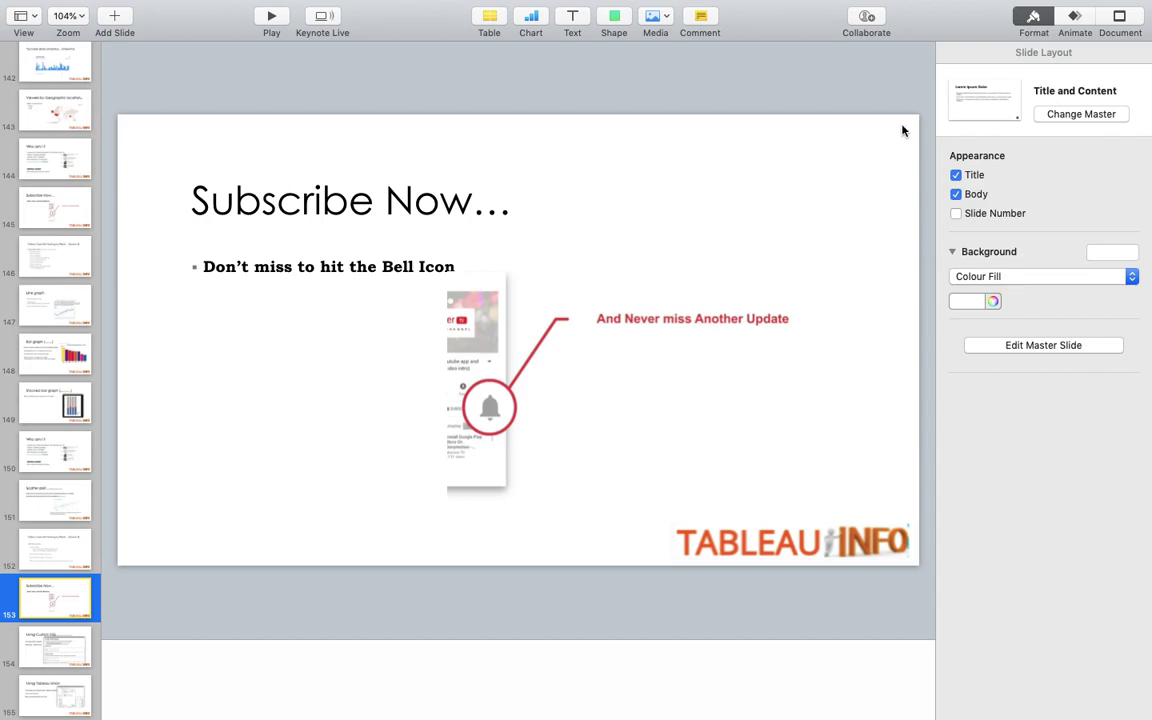